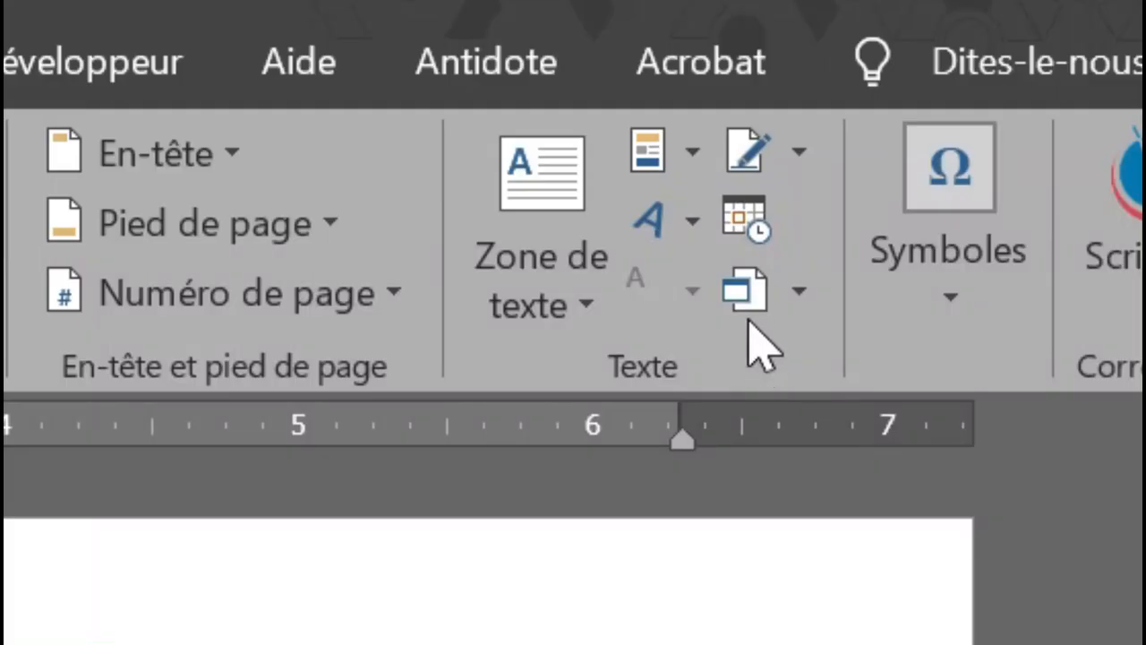
Open Quick Parts and look at the Insertion automatique and Propriété du document choices
click(702, 154)
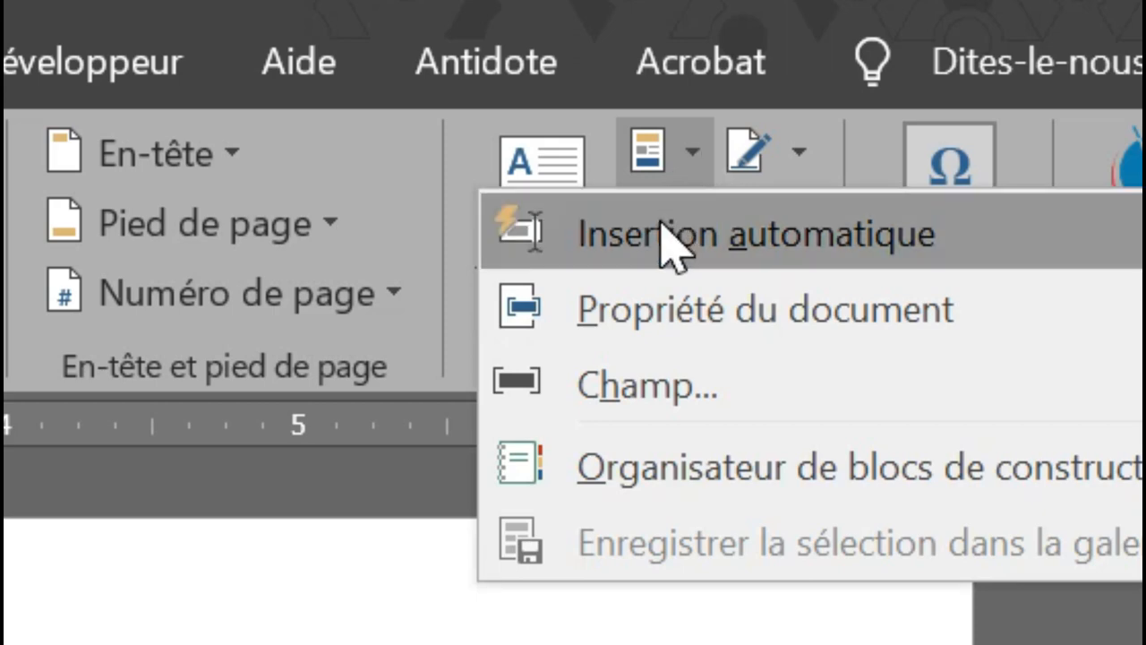
mouse_move(662, 222)
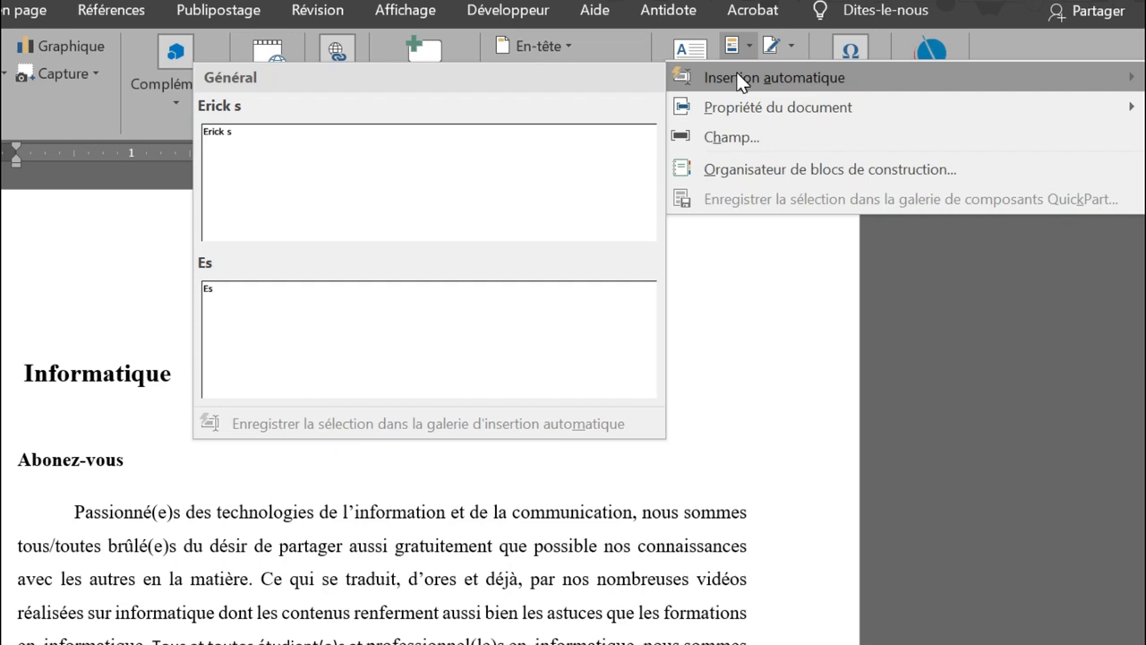
mouse_move(732, 108)
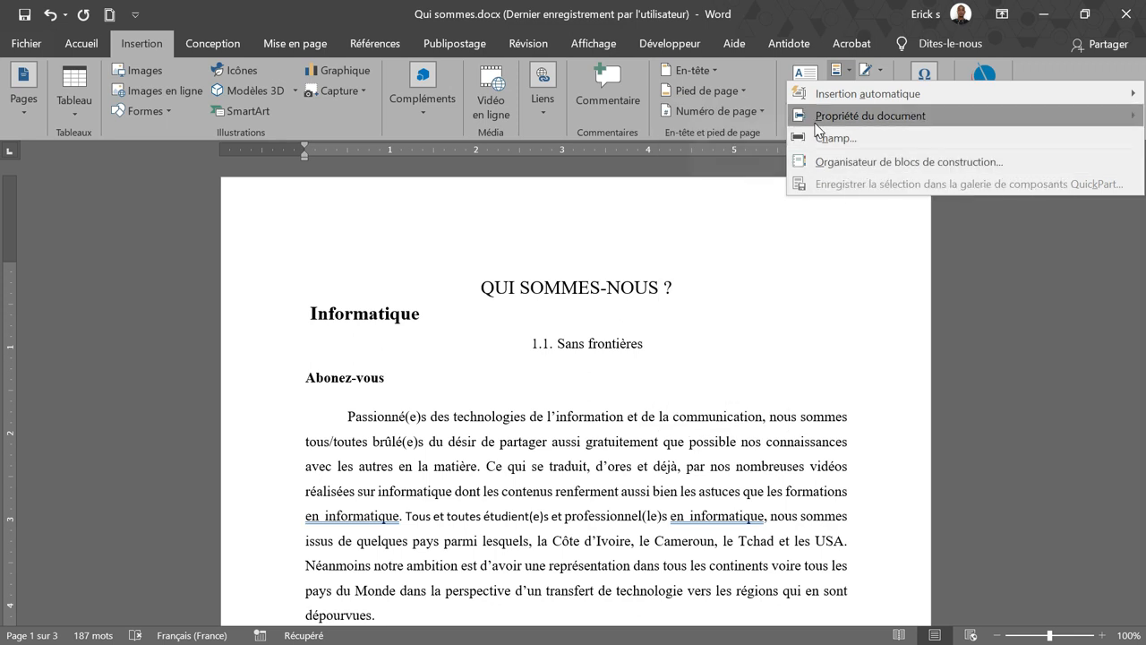
Insert the Mots clés document property below the name list, reading 'Informatique, Sans, Frontières'
mouse_move(817, 126)
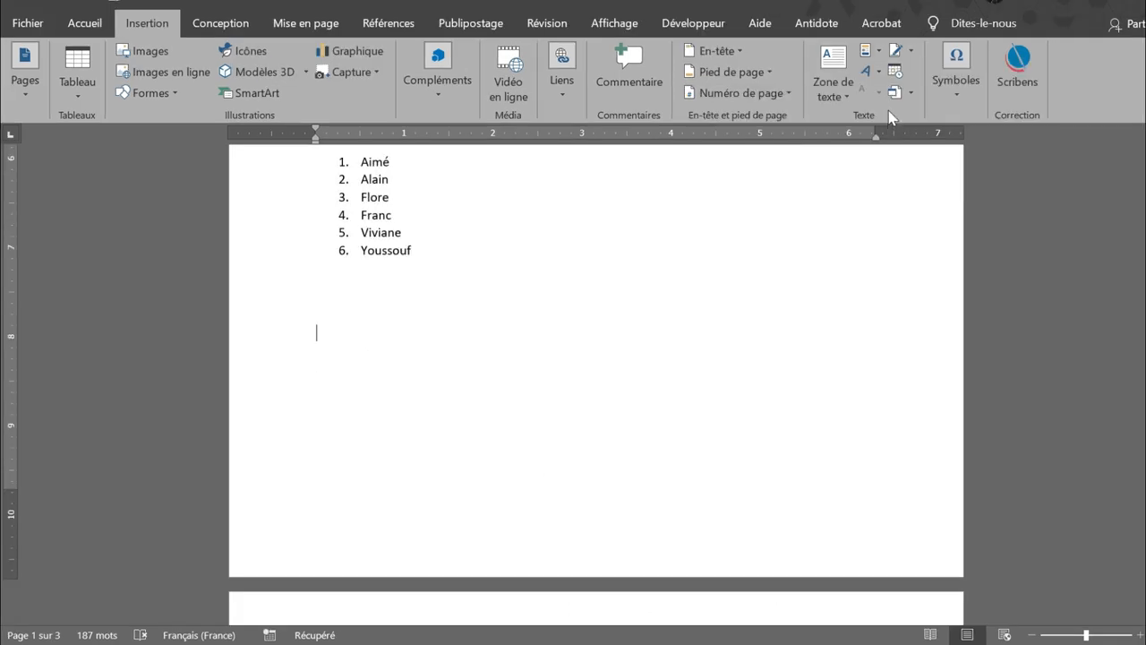
click(881, 52)
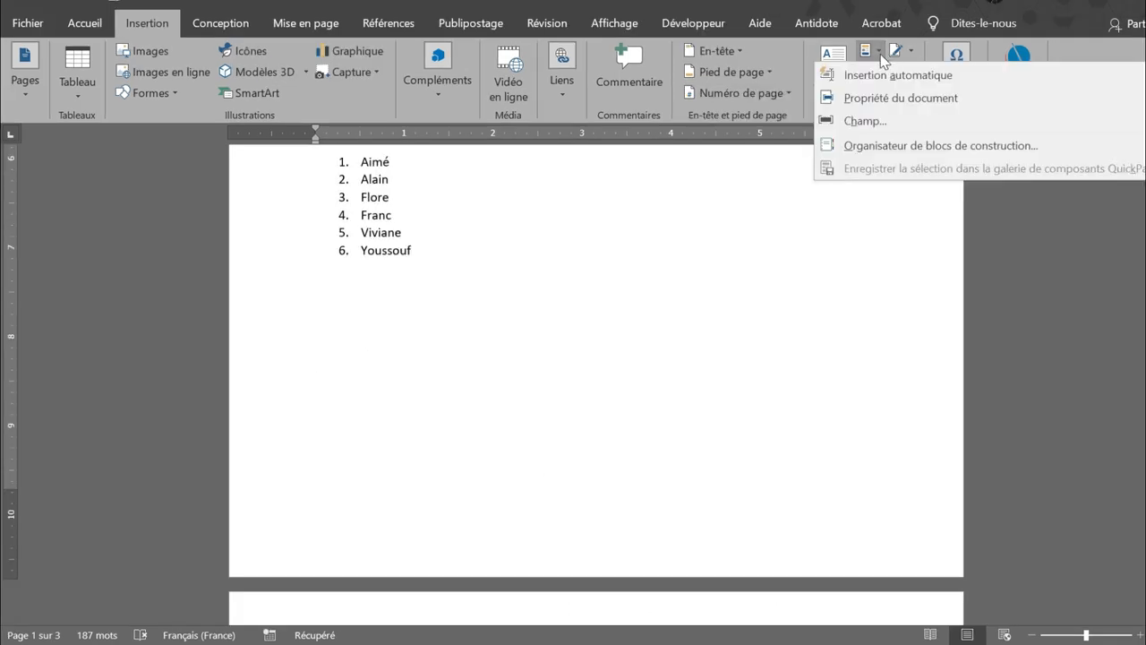
mouse_move(860, 102)
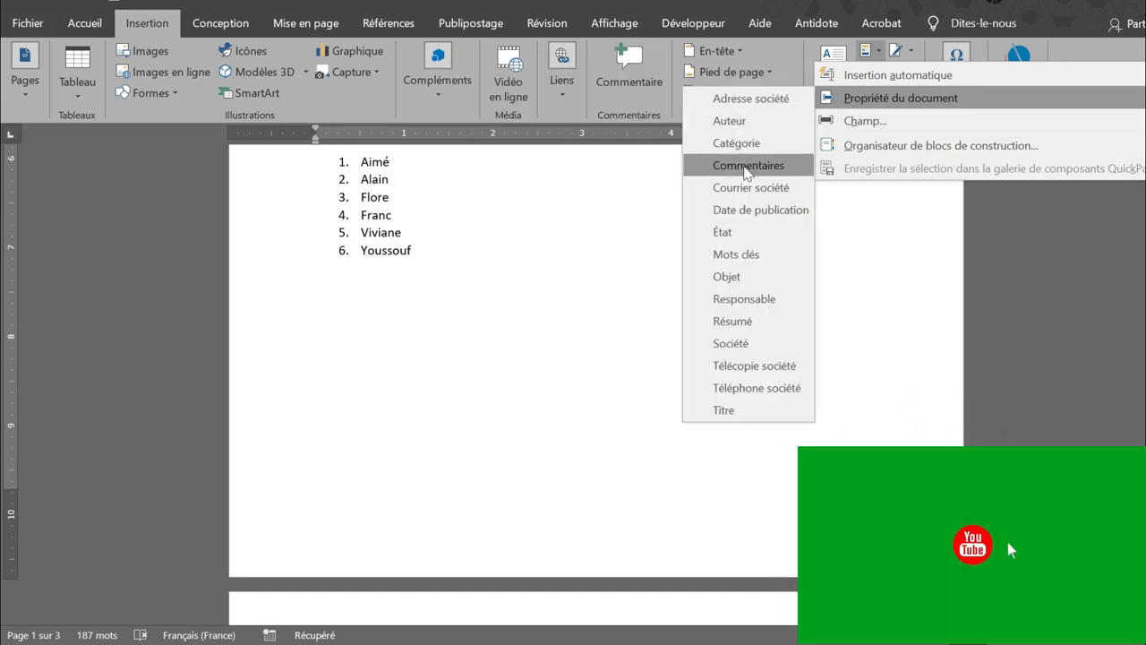
click(734, 254)
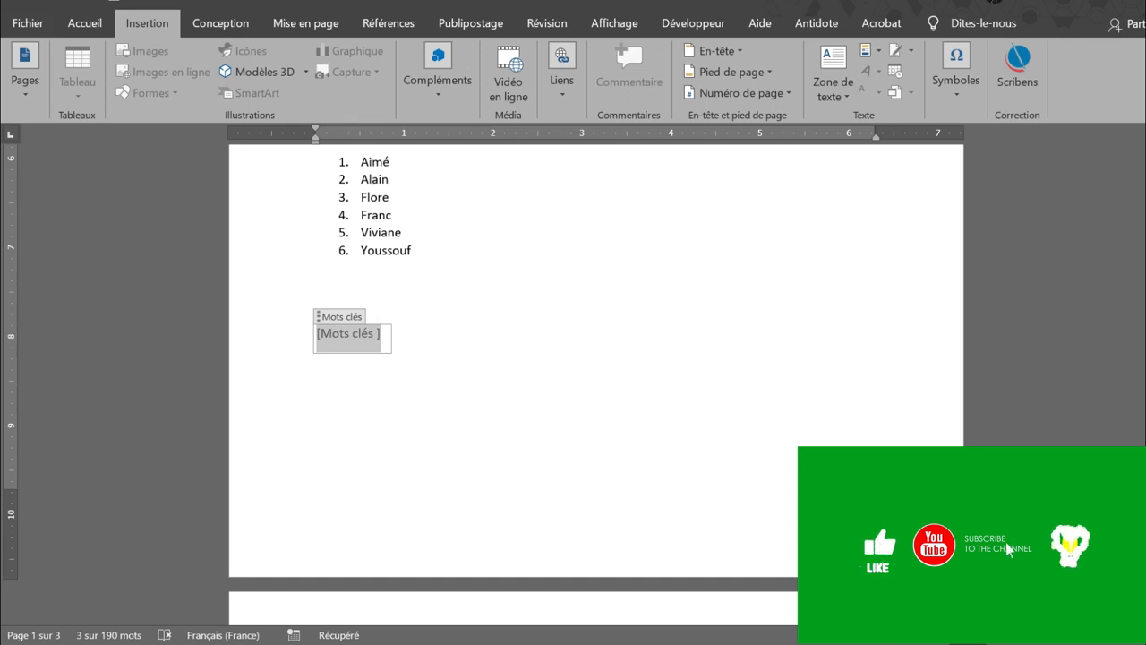
text(Inf)
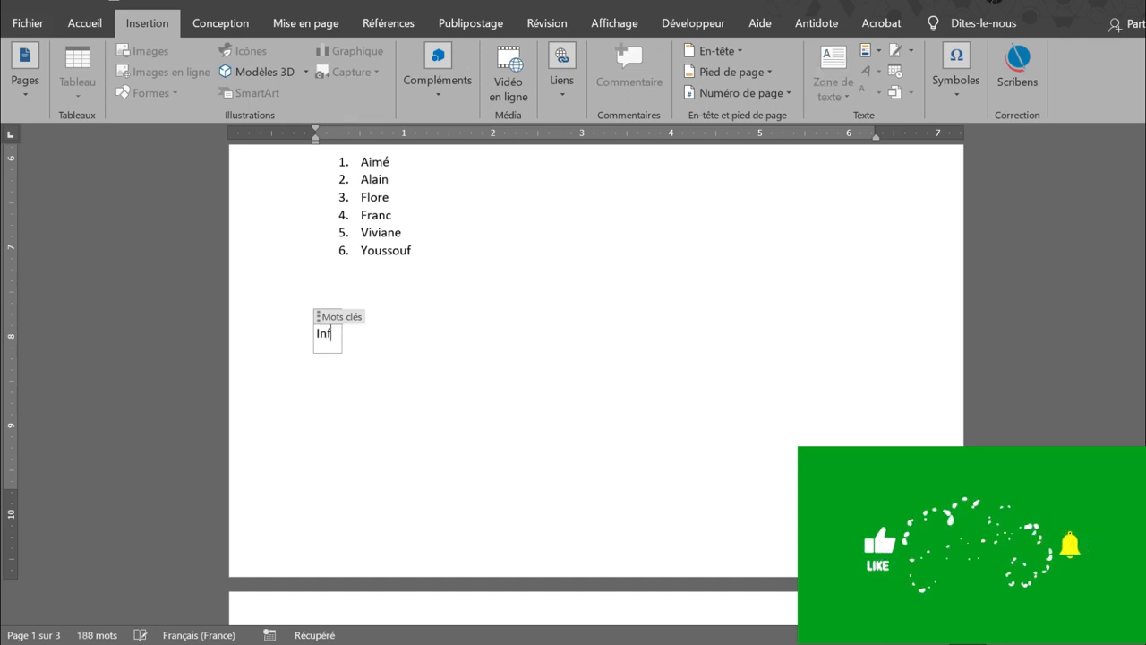
text(orma)
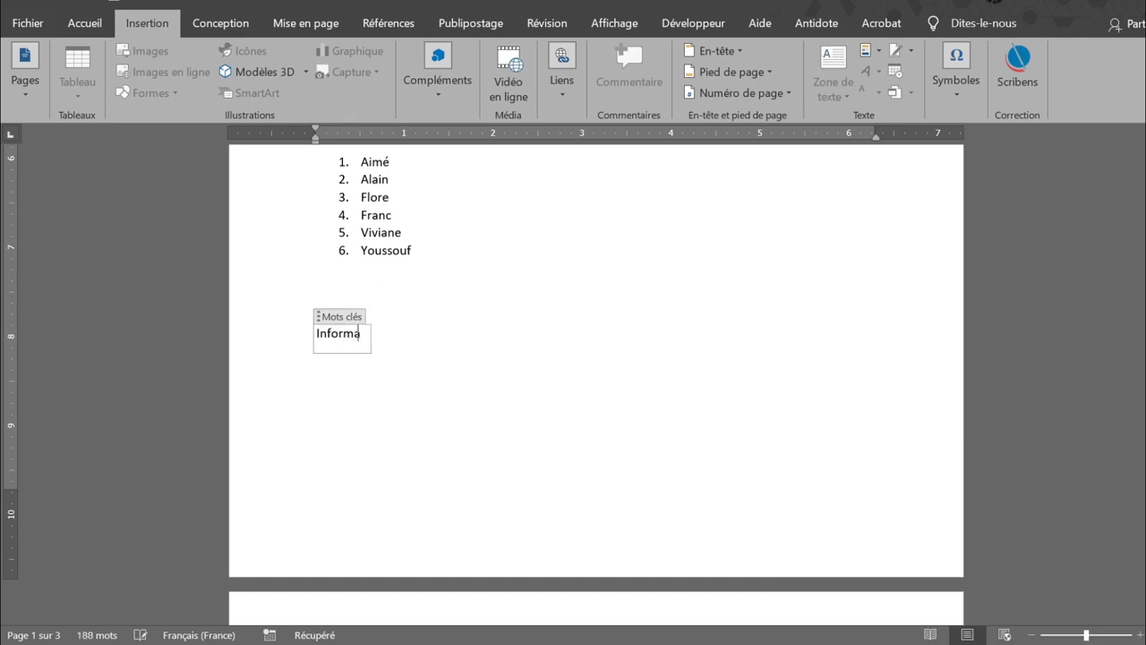
text(tique, Sa)
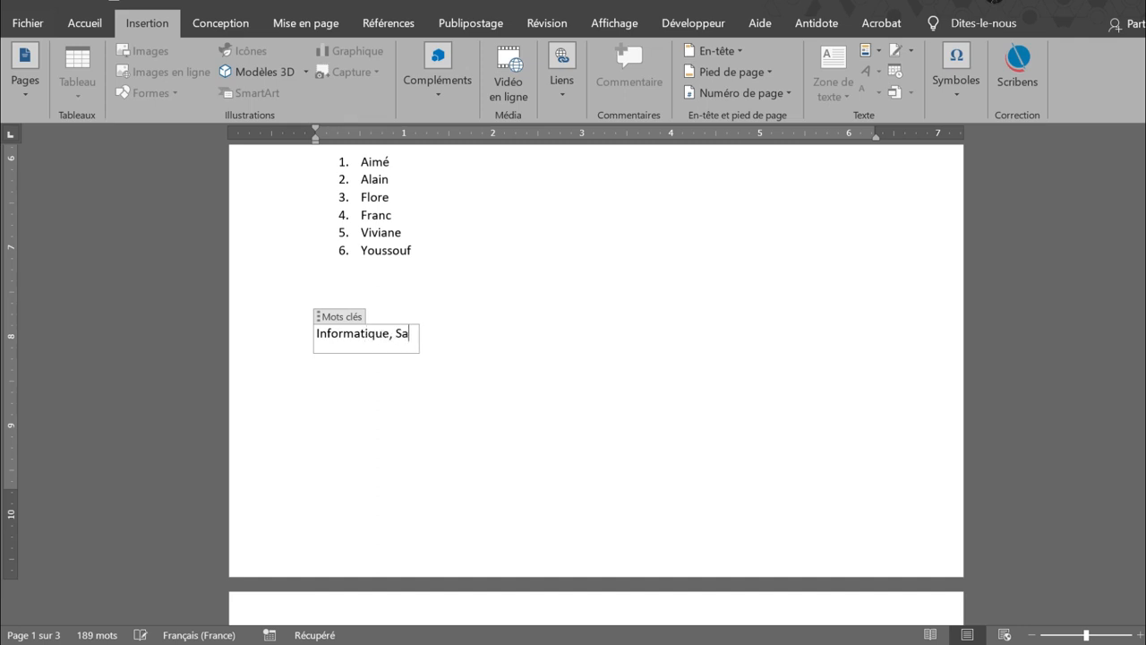
text(ns, Frontières)
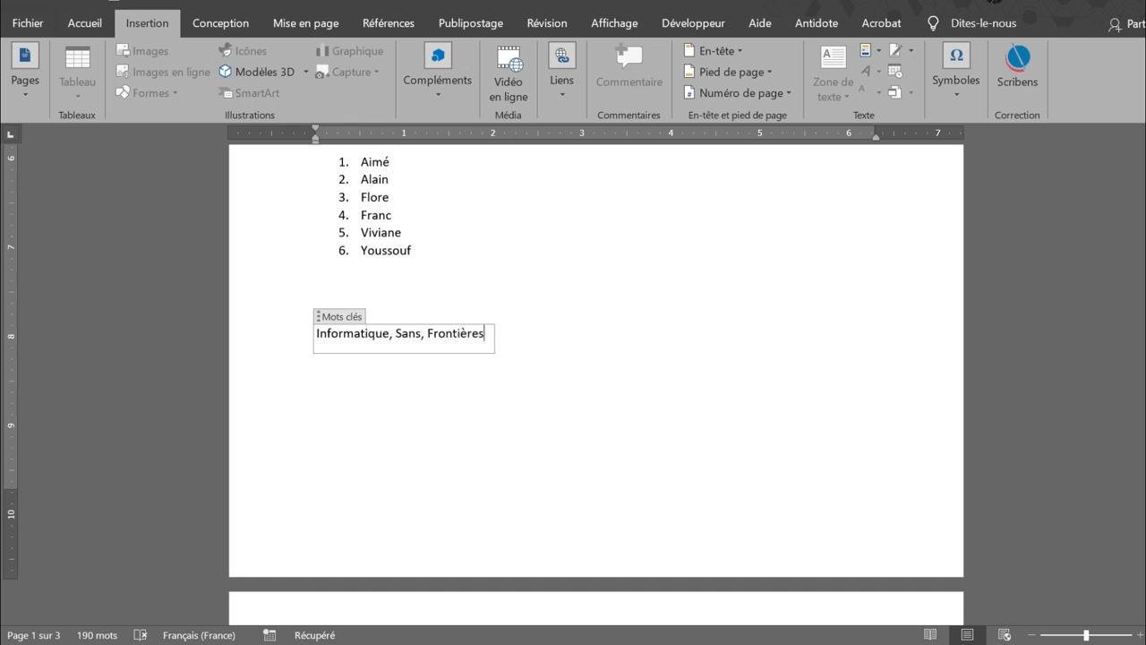
click(607, 212)
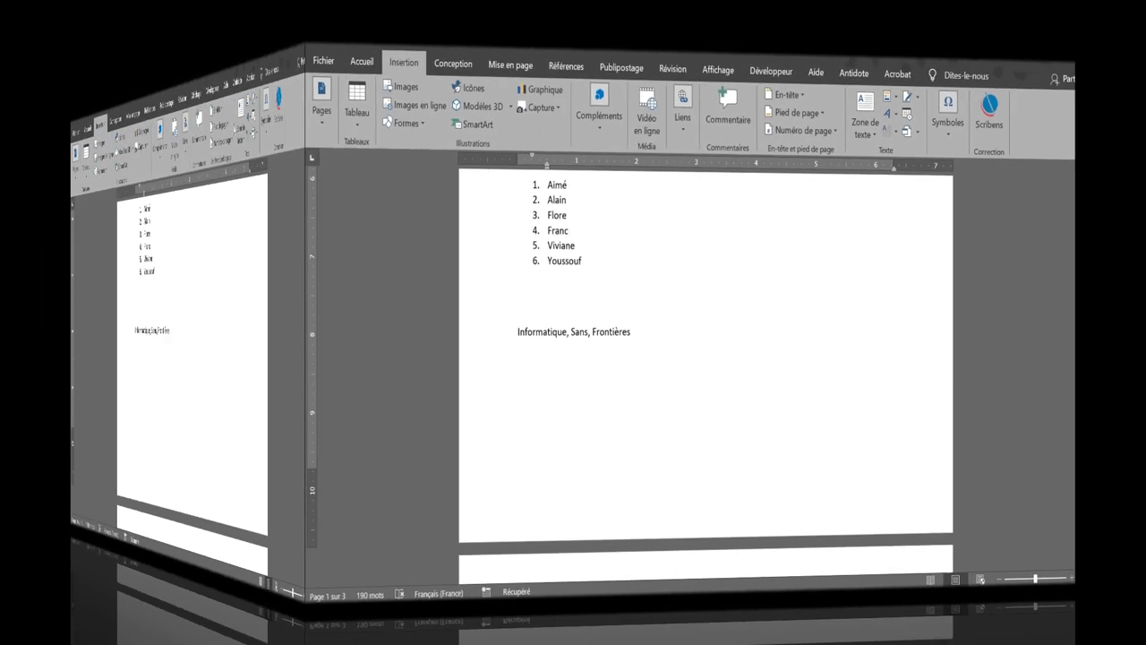
Turn the 'Abonez-vous' heading into blue gradient WordArt with a reflection
scroll(586, 385, up, 10)
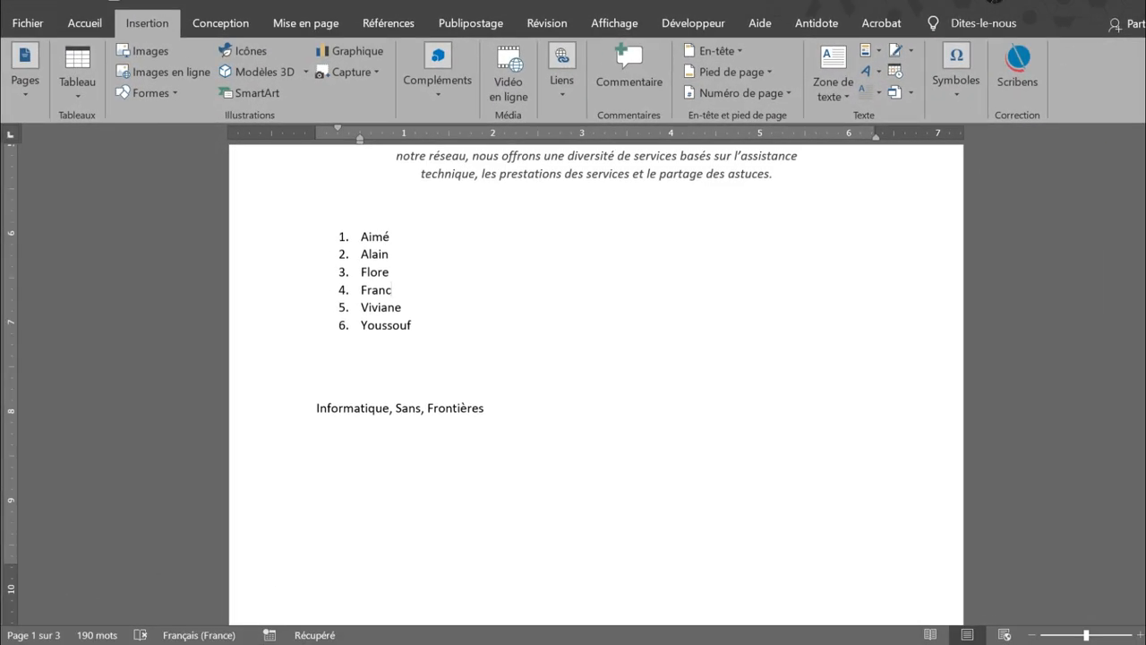
scroll(596, 383, up, 1)
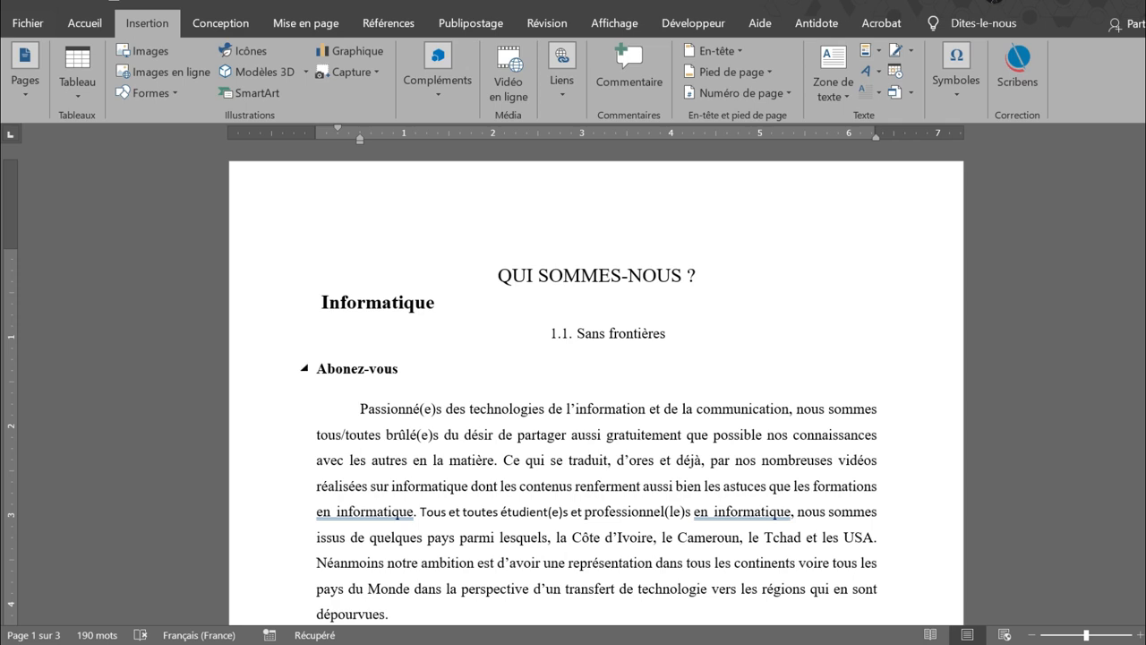
drag(401, 368, 317, 369)
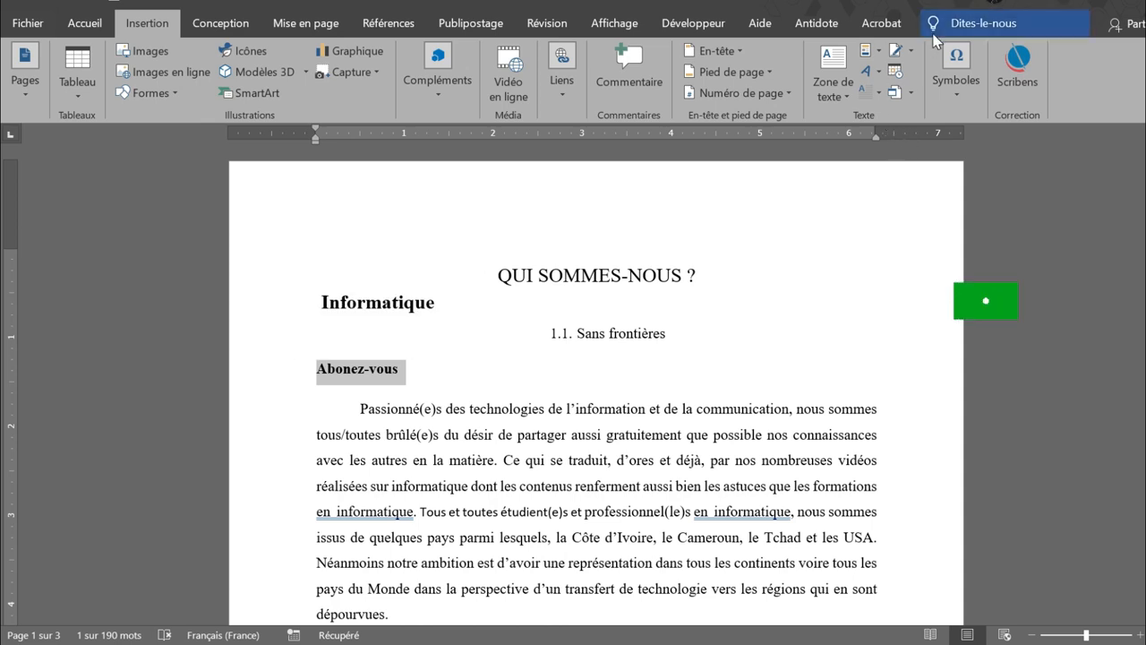
click(876, 79)
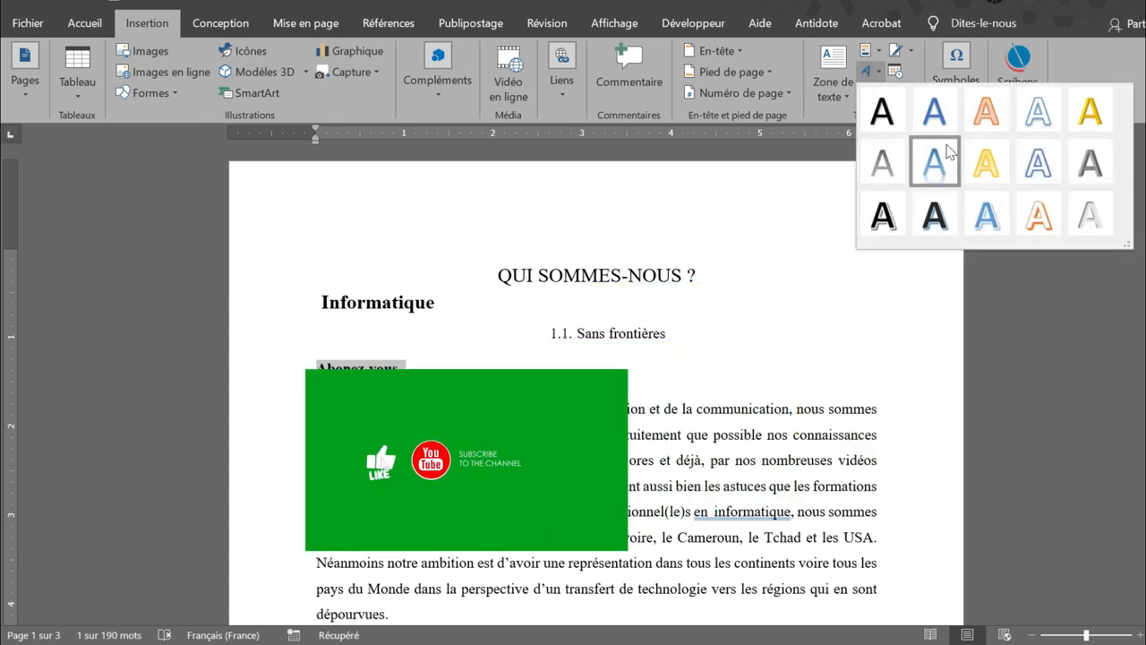
click(939, 172)
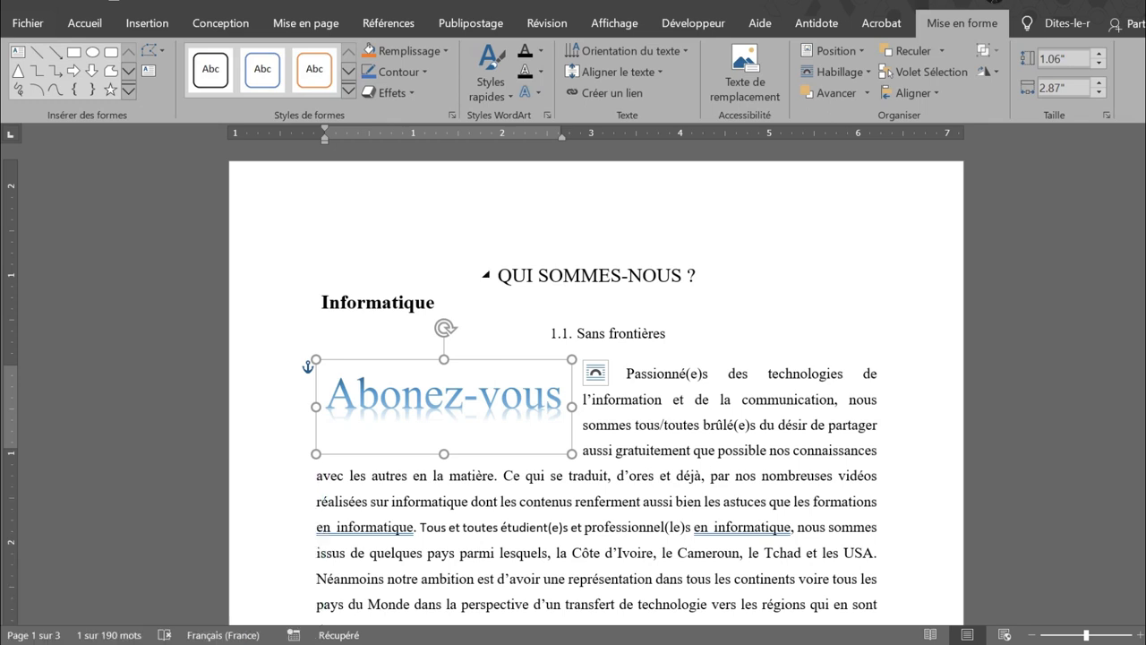
Add a line break before the paragraph and centre the WordArt under '1.1. Sans frontières'
click(631, 366)
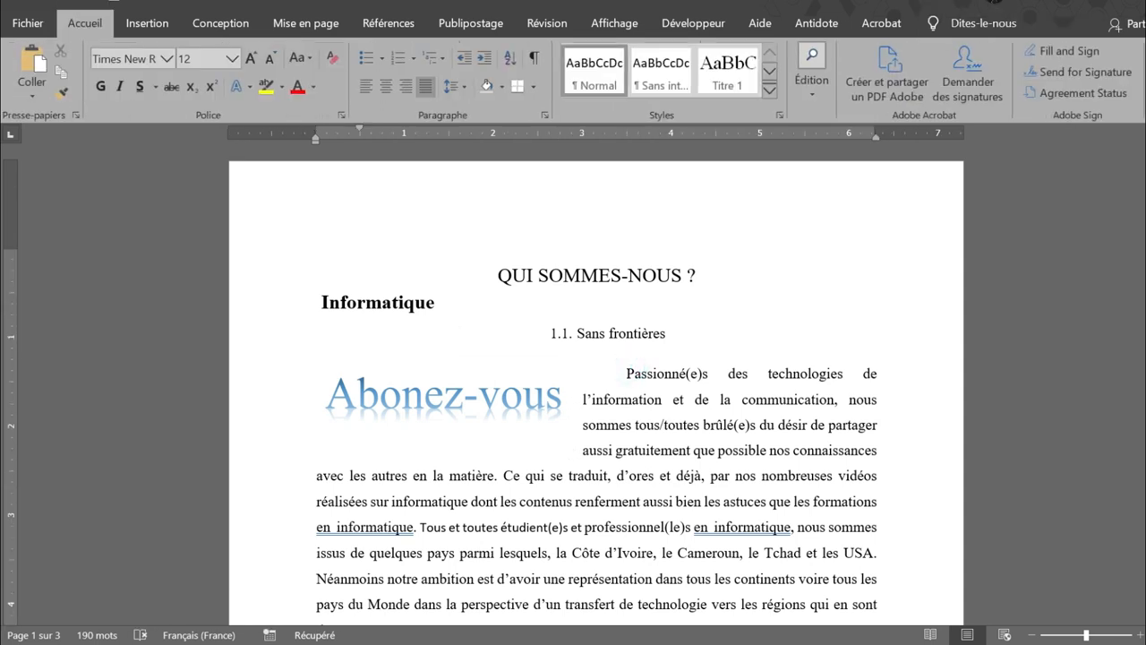
click(631, 372)
key(Return)
key(Return)
key(Return)
key(Return)
key(Return)
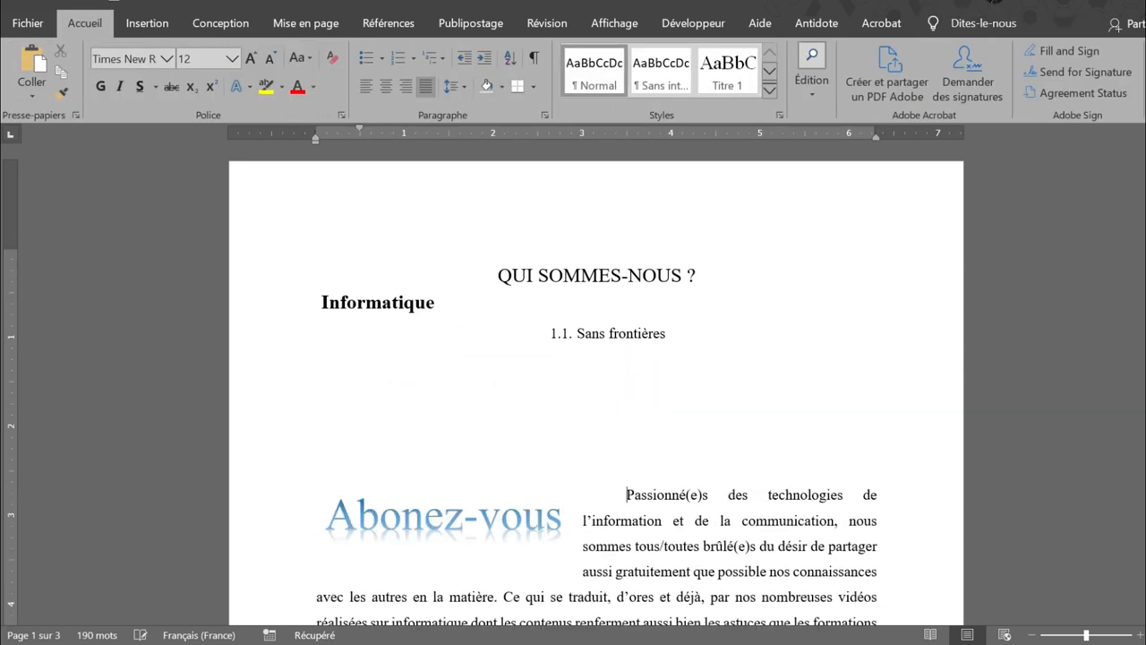
click(391, 483)
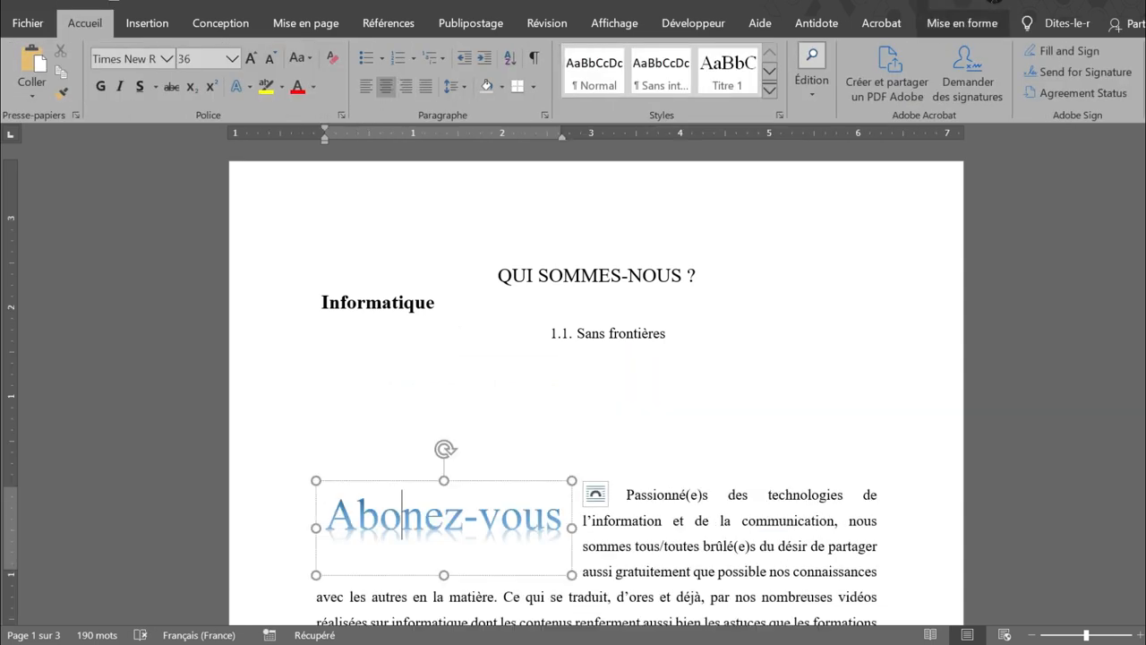
drag(391, 481, 551, 369)
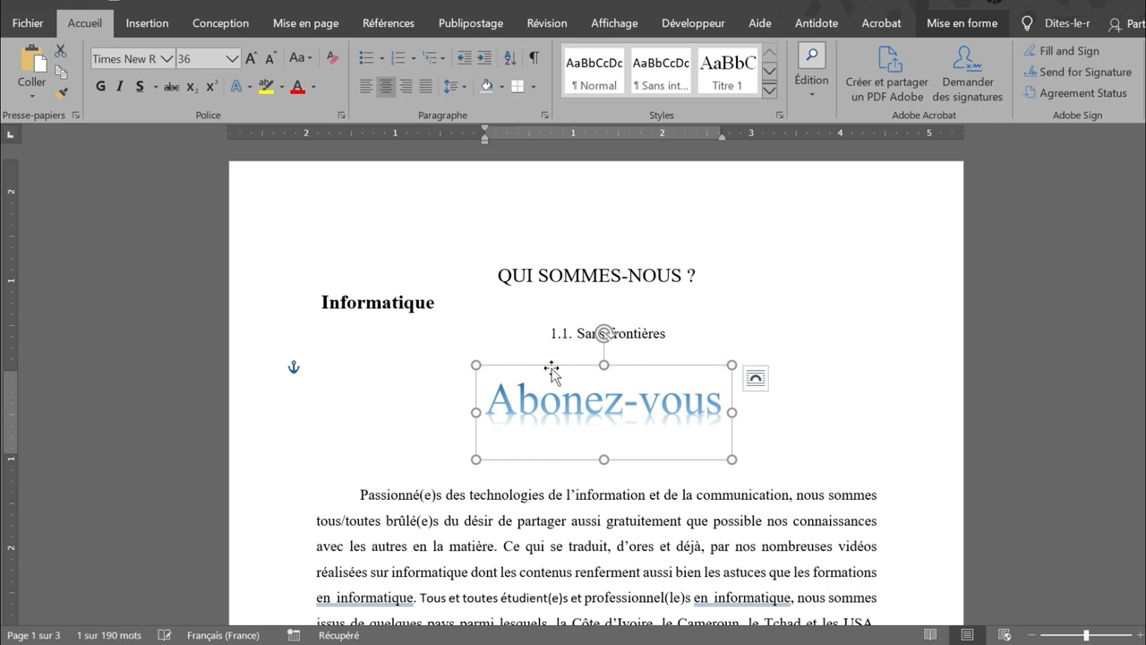
click(360, 373)
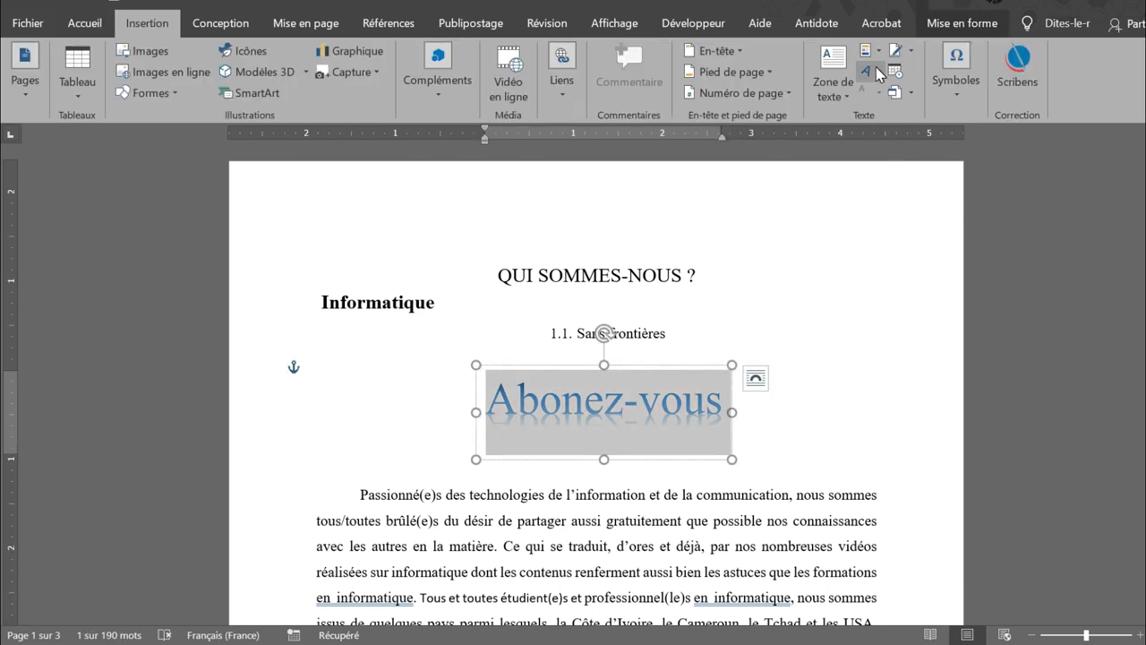
Add a bold black shadowed 'Abonez-vous' WordArt and place it below the blue one
click(877, 72)
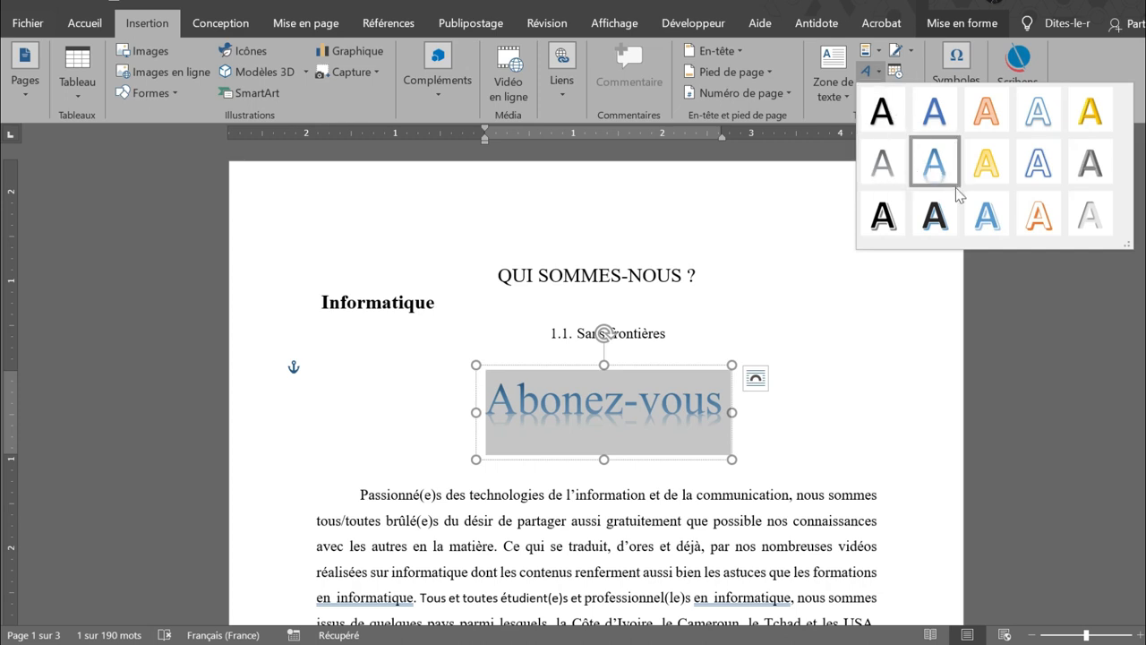
click(881, 215)
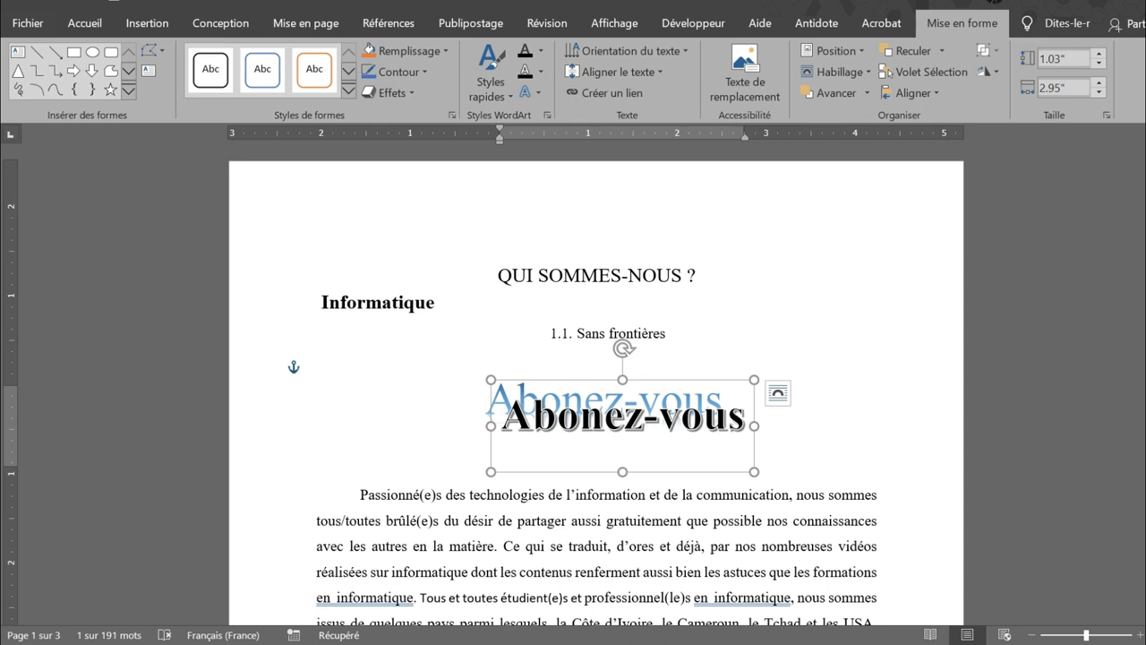
drag(660, 379, 649, 405)
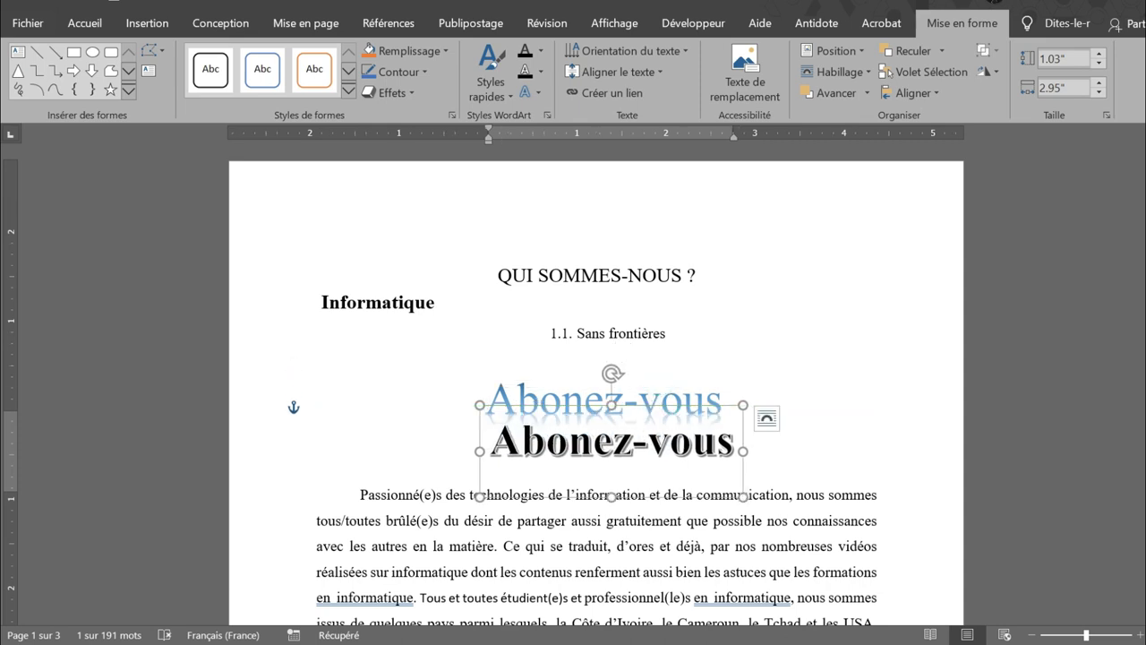
click(359, 368)
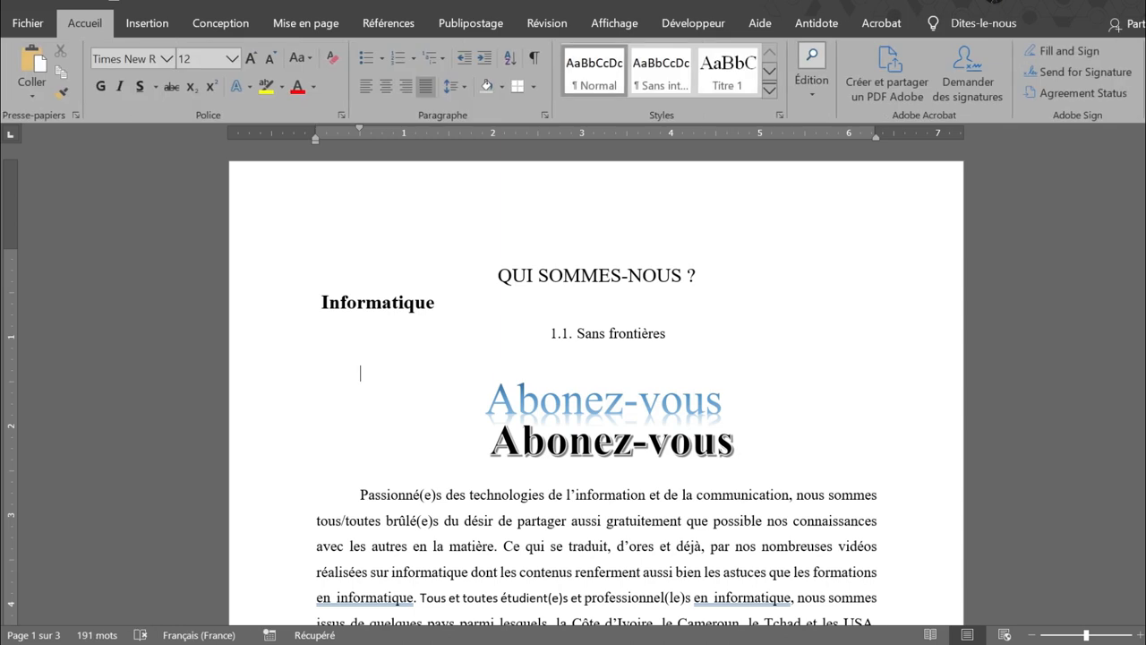
Start a new empty line after the 'Informatique, Sans, Frontières' keywords field
click(147, 24)
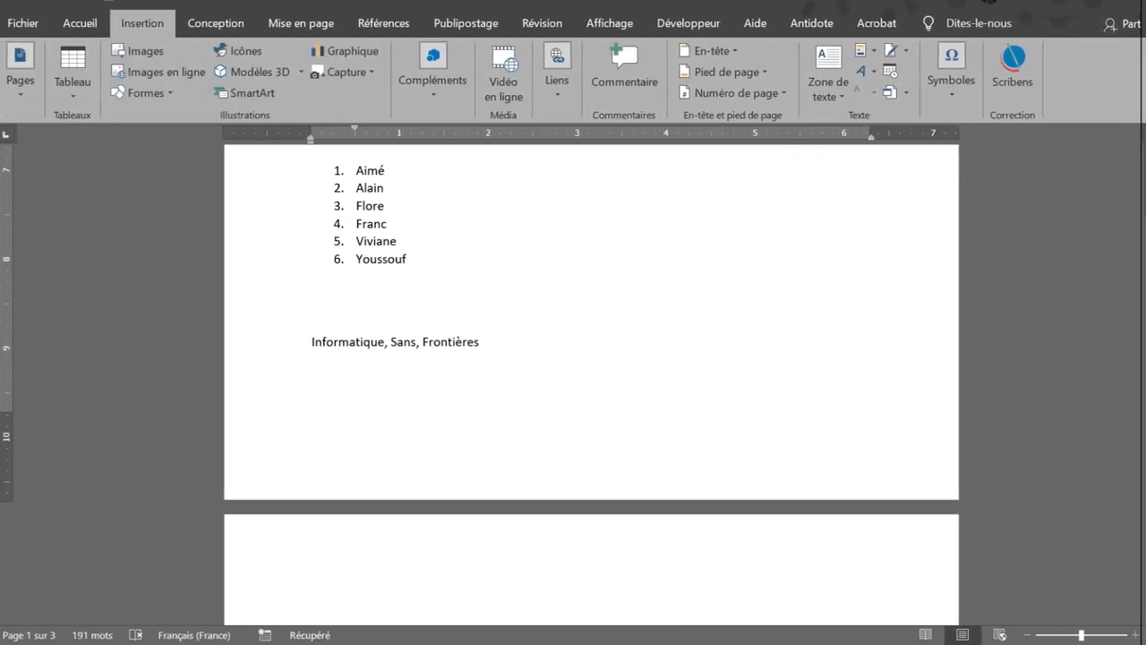
scroll(591, 385, up, 5)
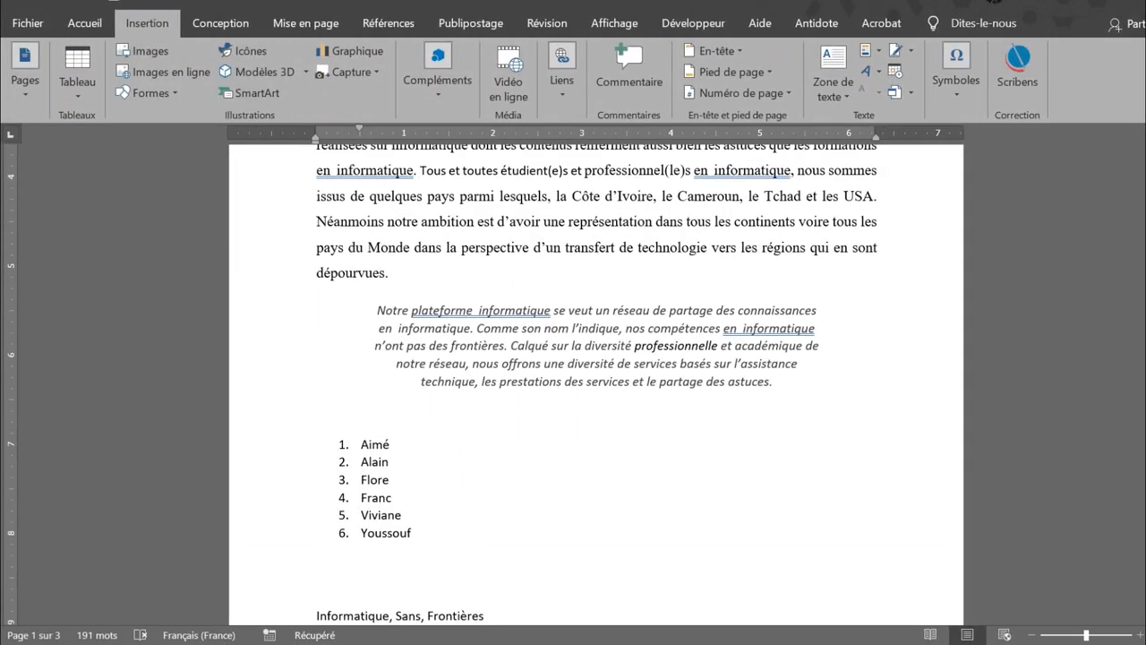
scroll(595, 385, down, 4)
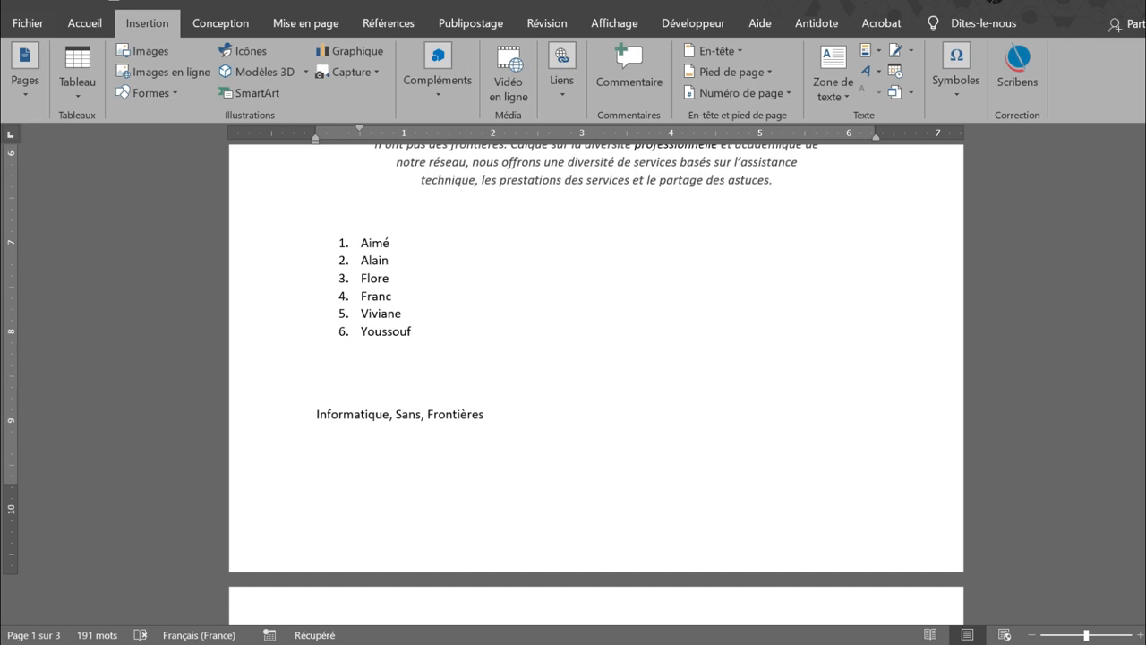
click(502, 410)
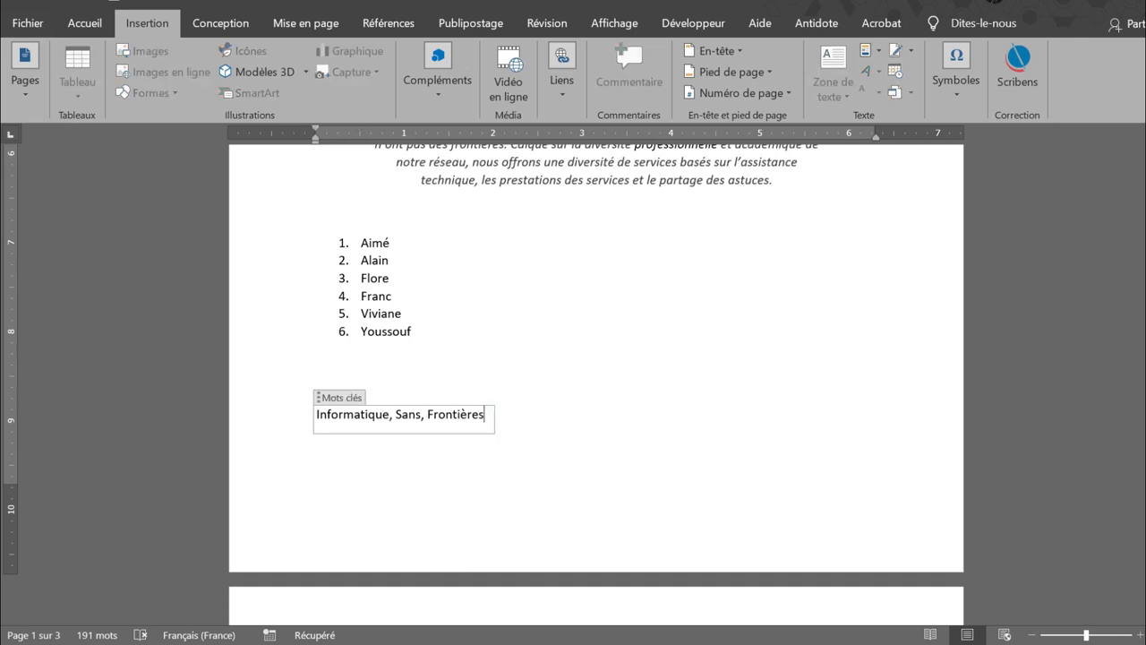
click(508, 412)
key(Return)
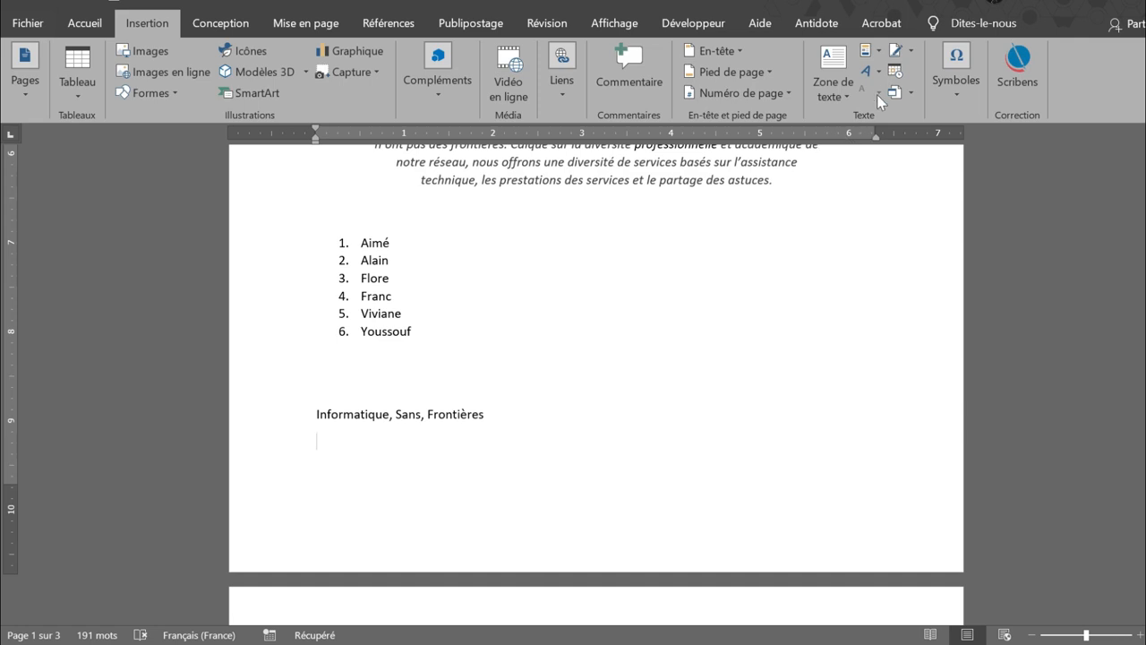
Insert the date 03/06/2021 on the new line below the keywords
click(912, 92)
click(892, 73)
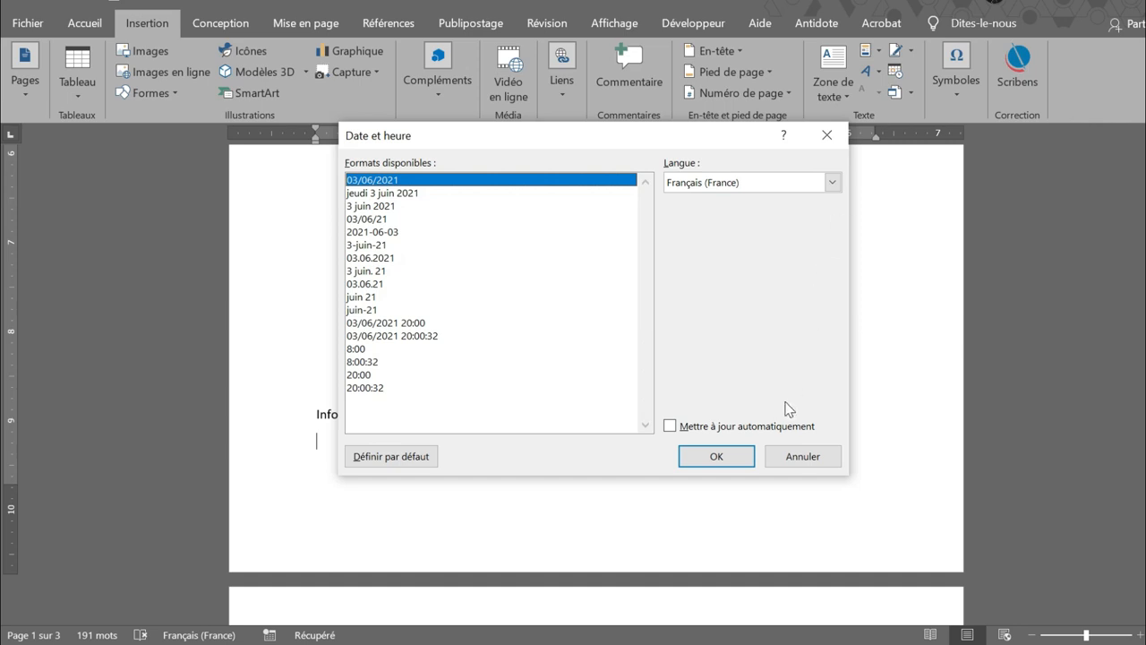
click(716, 457)
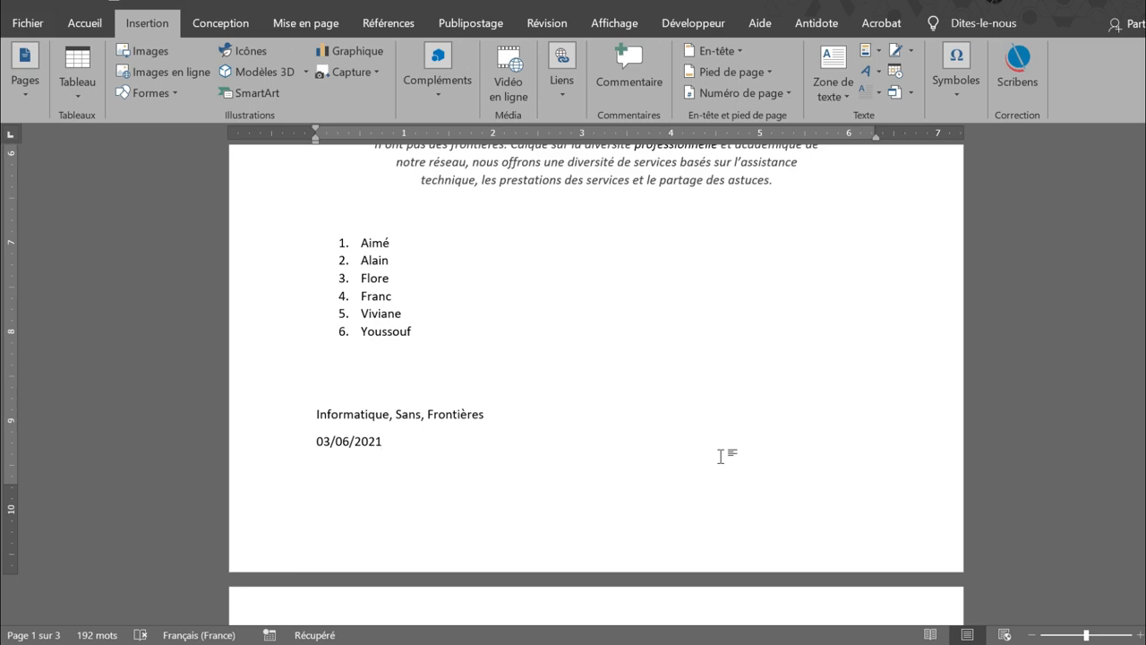
Insert the date 03/06/2021 again at the end of the paragraph ending 'dépourvues.'
scroll(720, 455, up, 8)
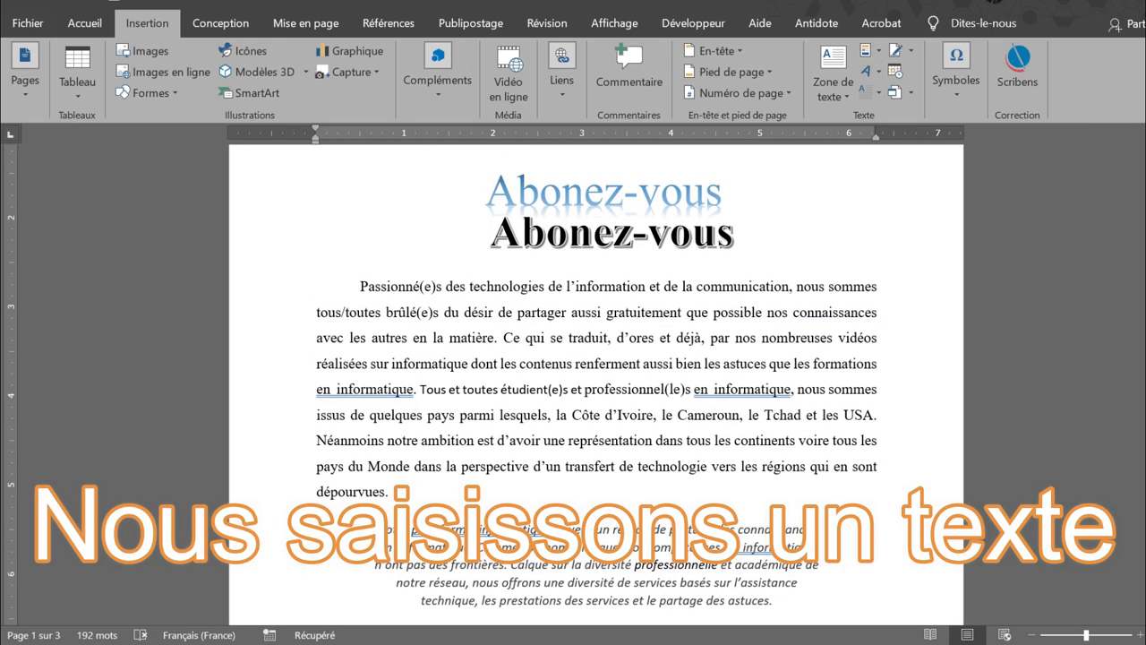
click(386, 492)
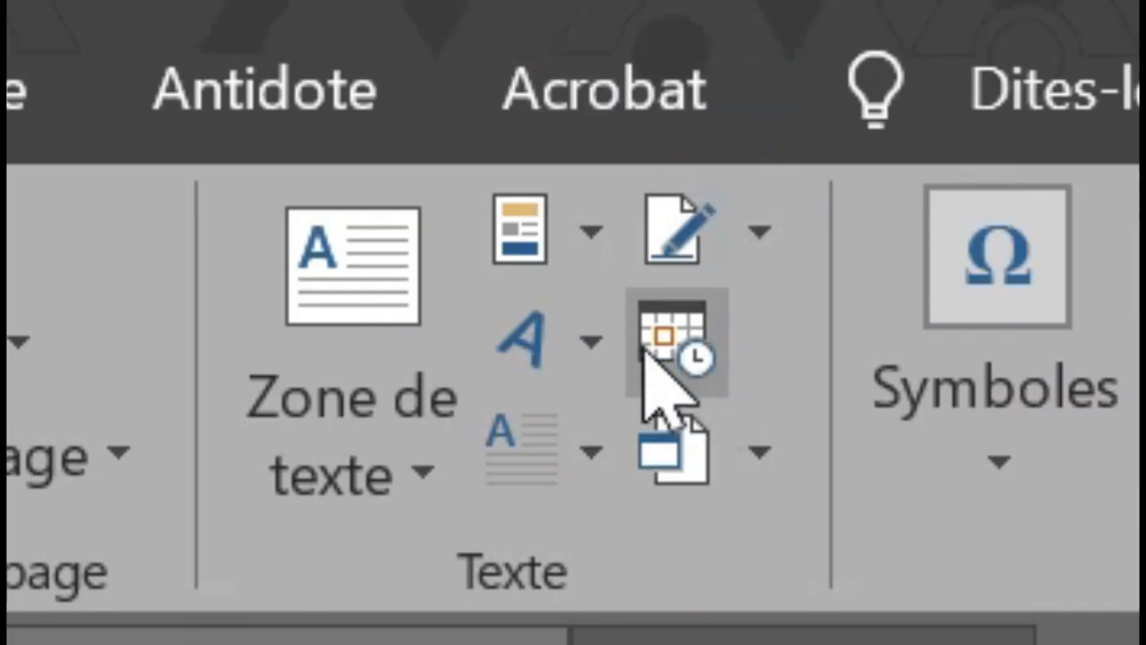
click(891, 72)
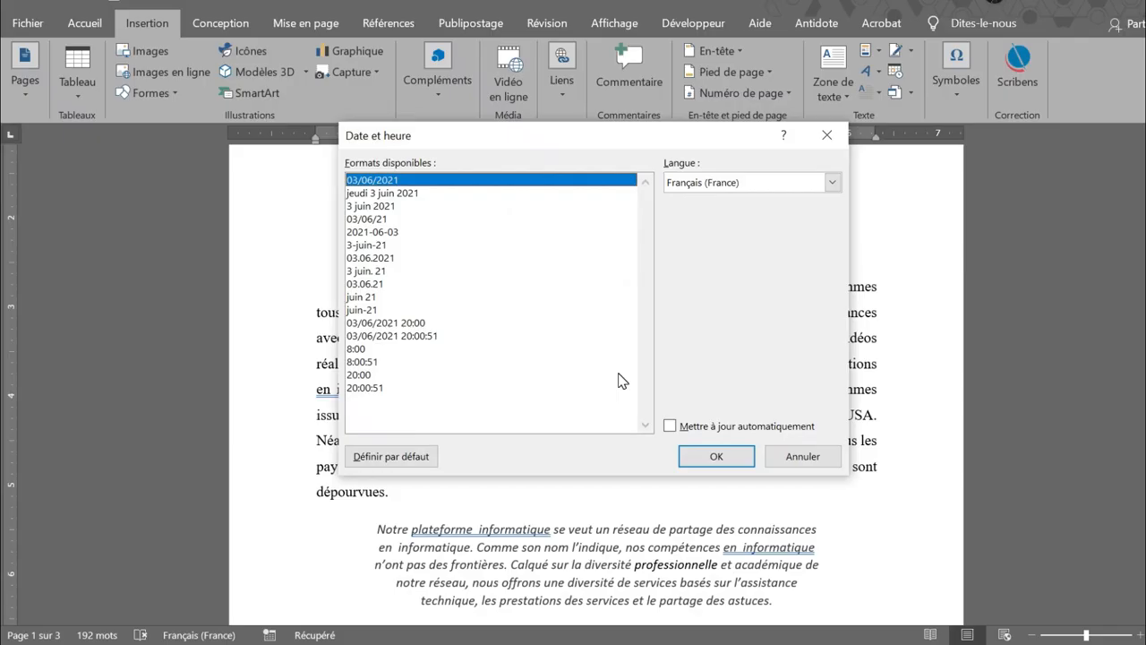
click(716, 457)
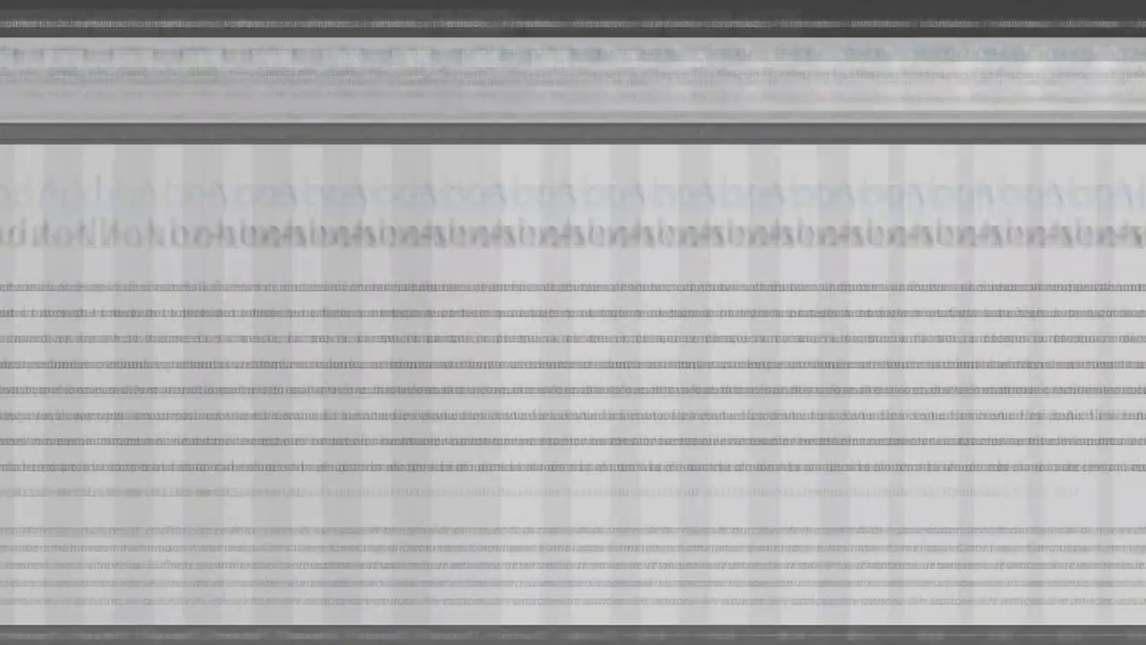
click(910, 51)
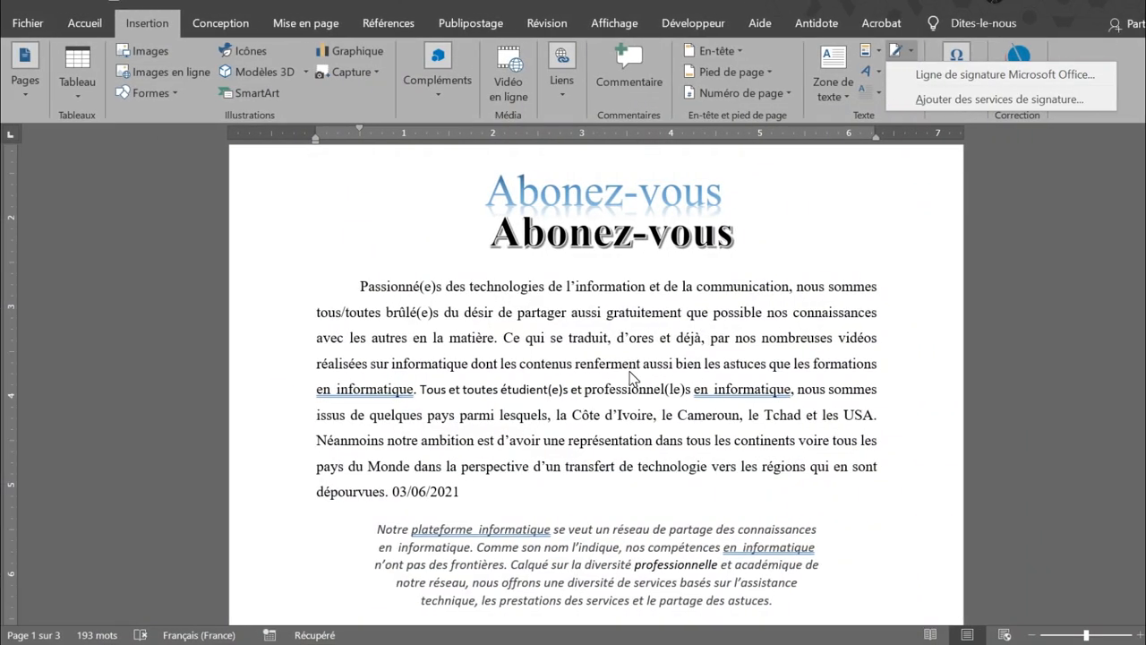
Open an empty line above the lower date and start a Microsoft Office signature line there
scroll(632, 378, down, 10)
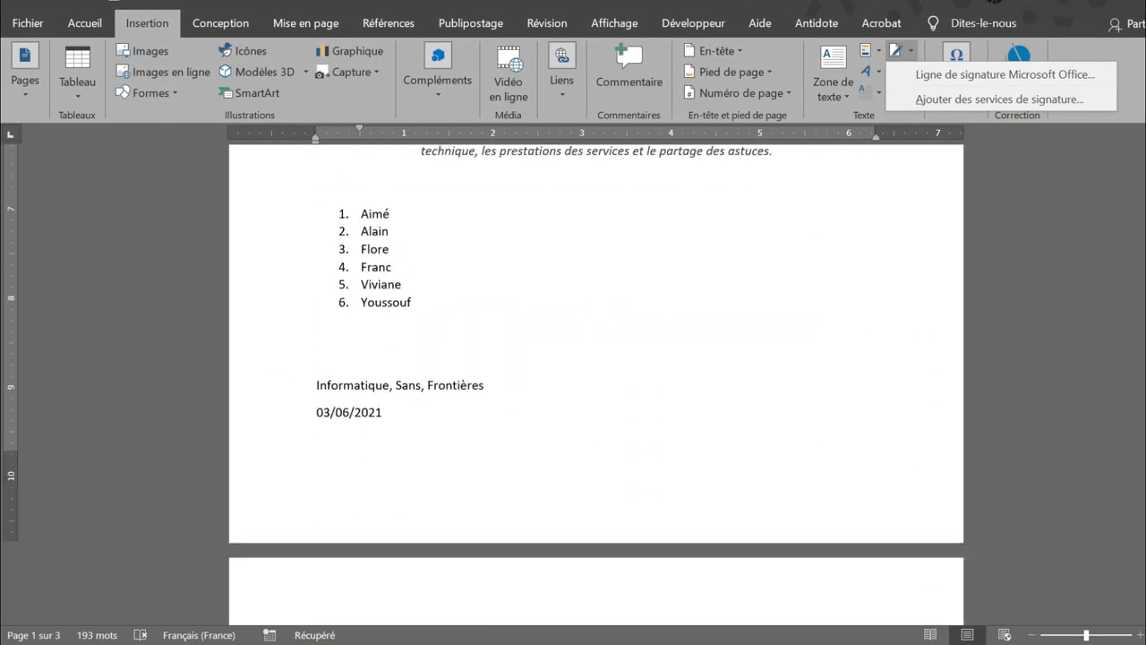
scroll(596, 341, down, 3)
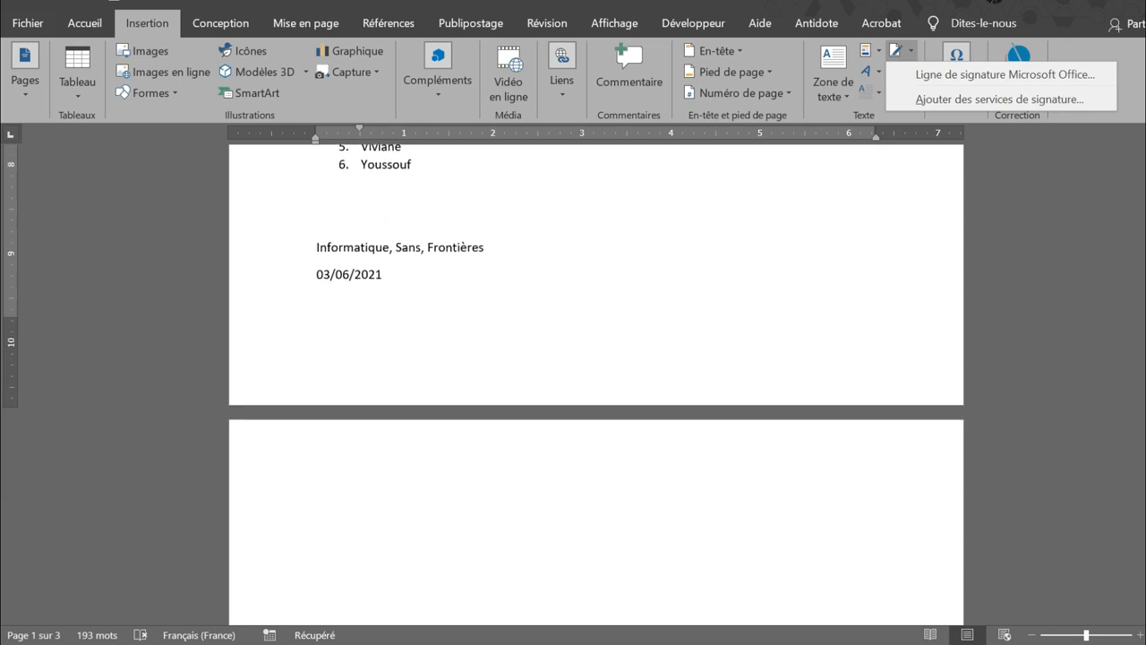
click(398, 273)
double_click(398, 273)
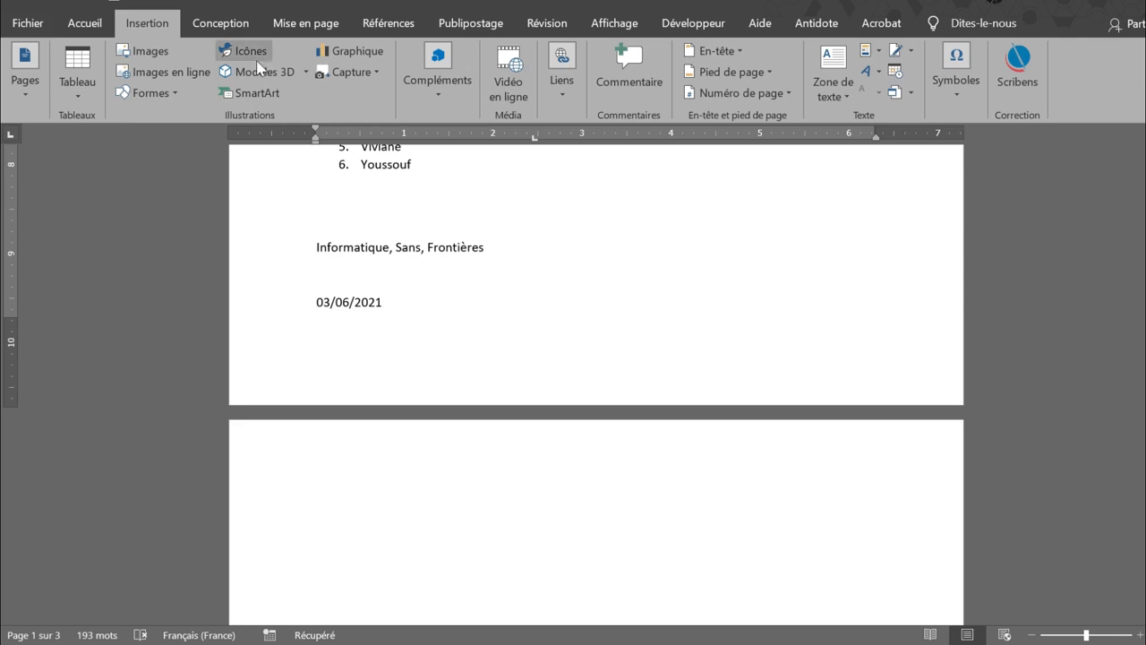
click(909, 51)
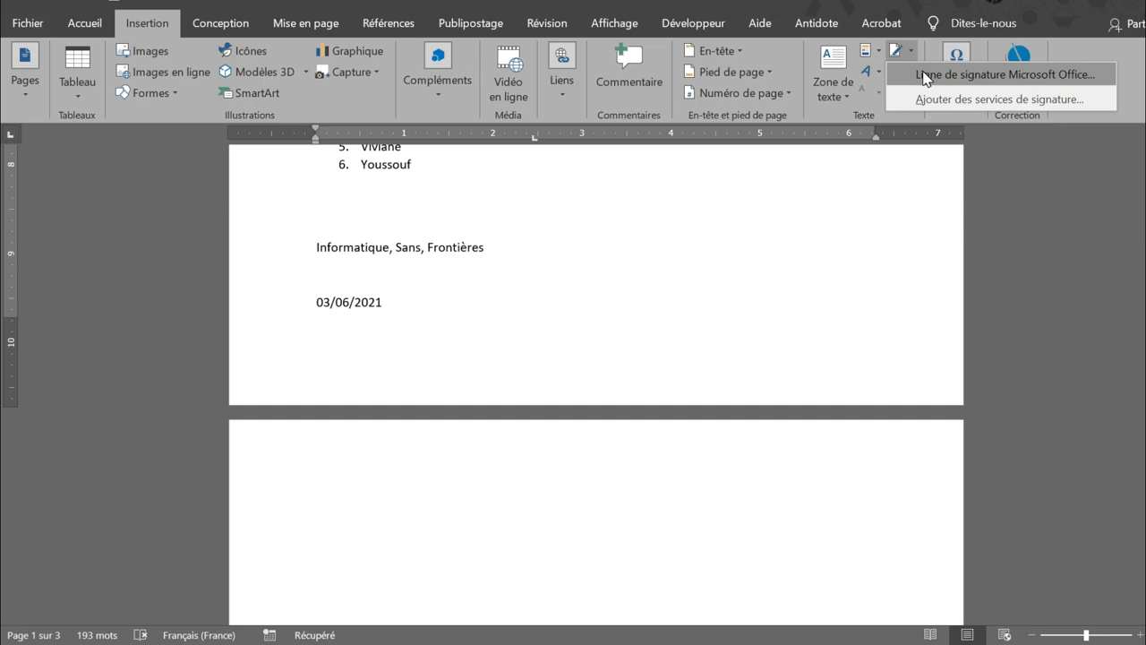
click(925, 76)
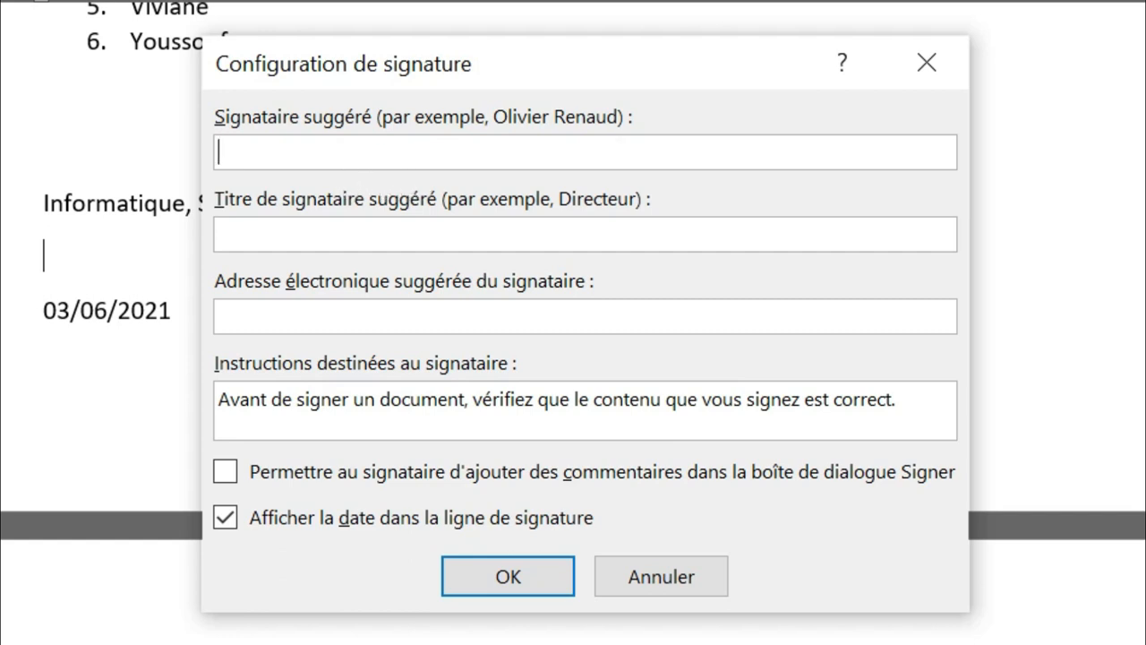
Enter ISF as suggested signer and title, add the signer's e-mail, and allow signer comments
click(379, 144)
text(ISF)
click(302, 233)
text(ISF)
click(329, 311)
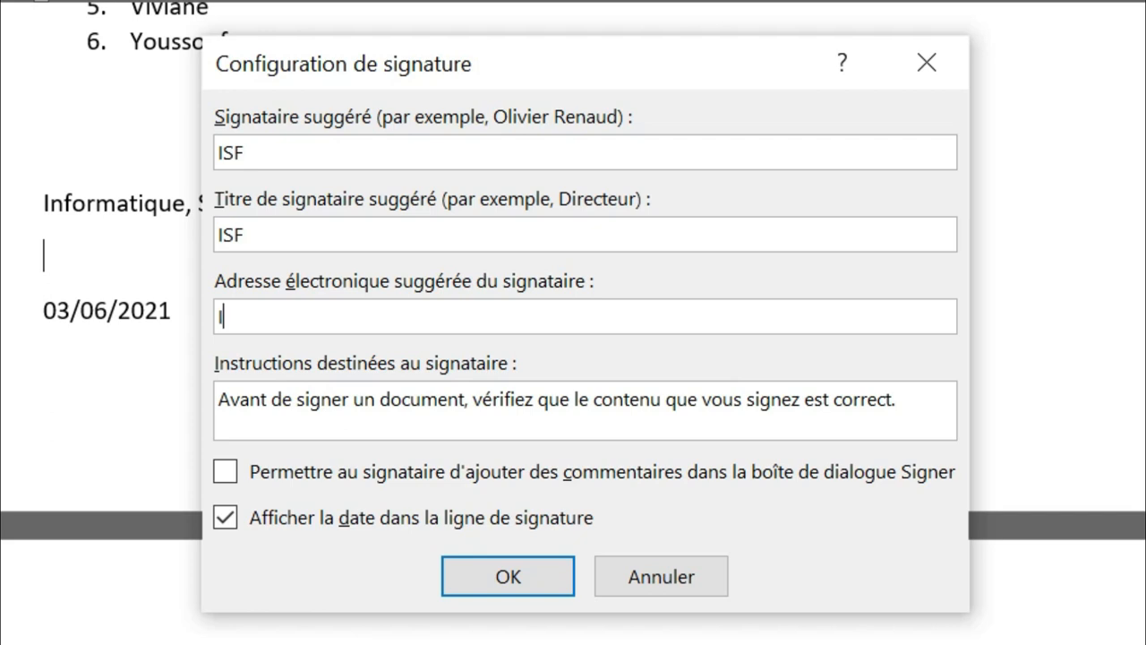
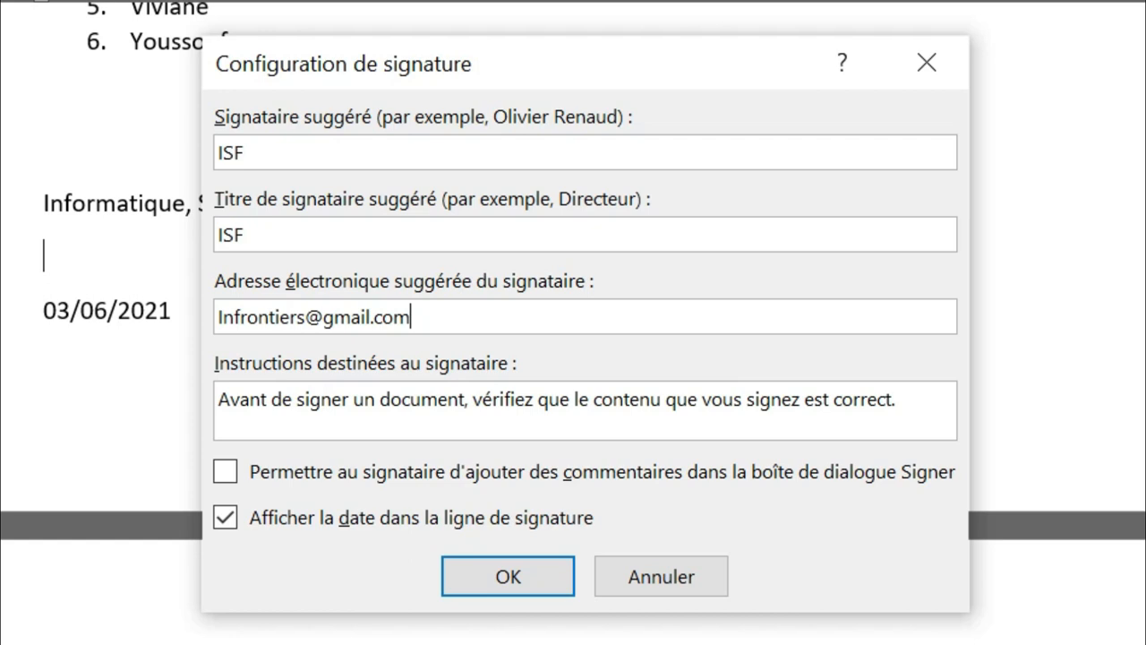
click(226, 473)
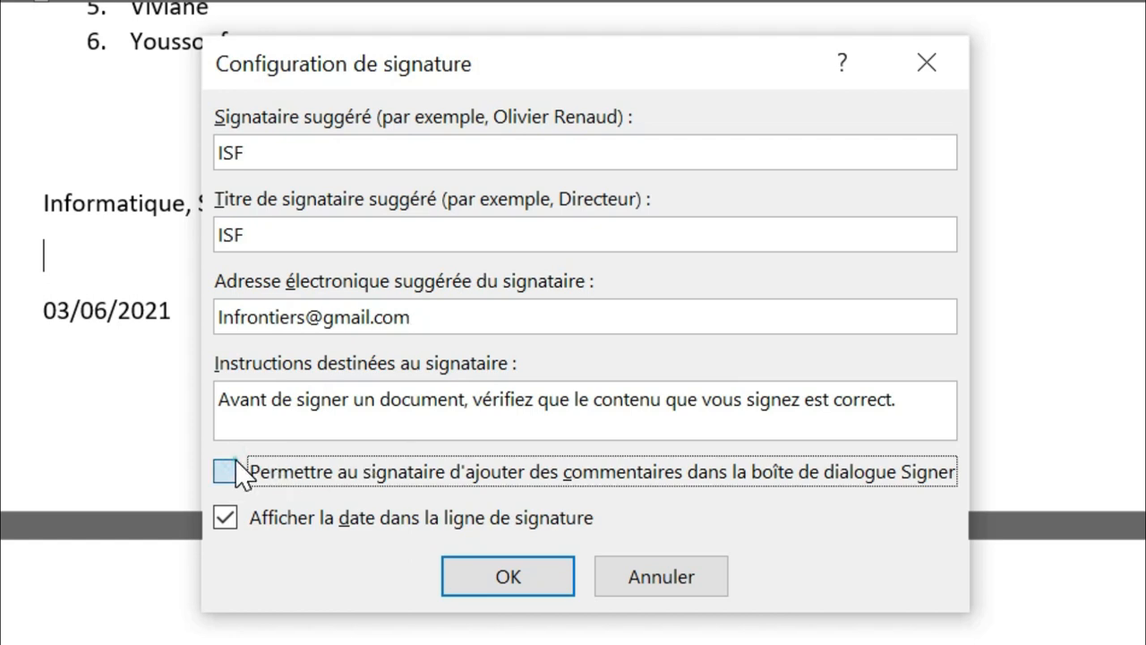
Confirm the setup so the ISF signature line appears above the 03/06/2021 date
click(521, 575)
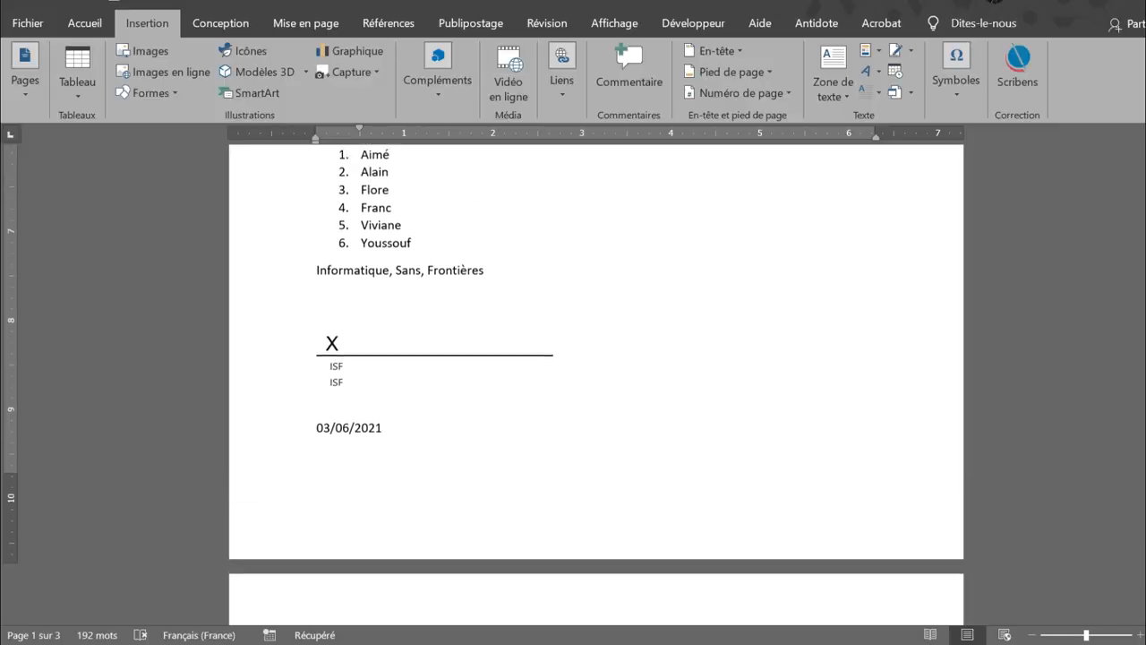
scroll(596, 383, up, 1)
click(911, 52)
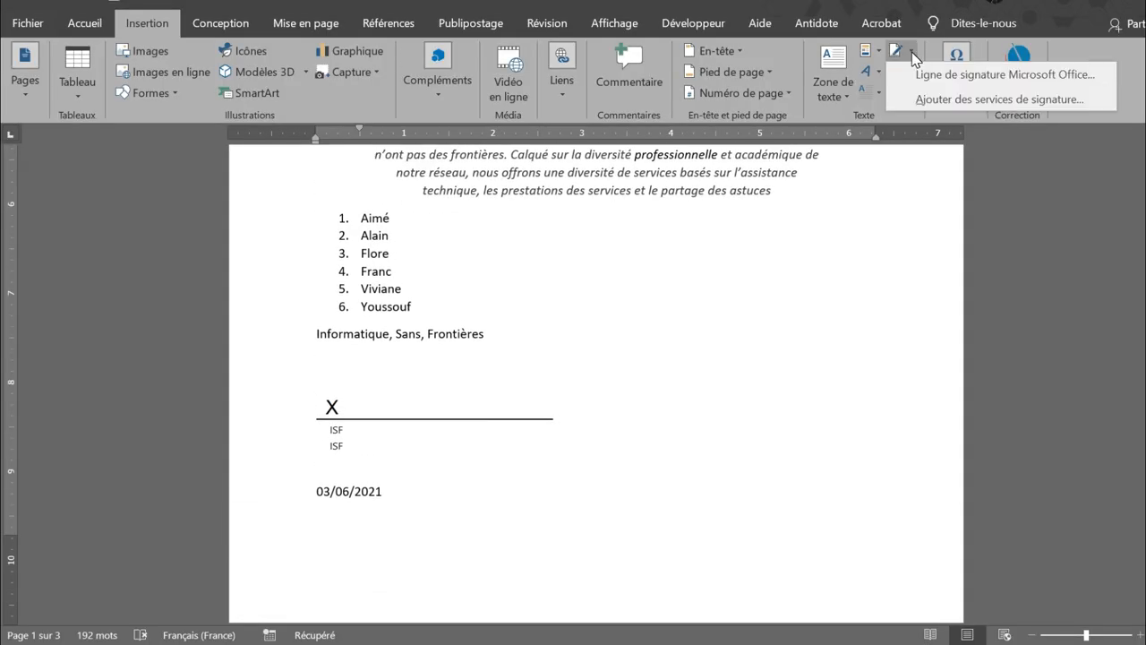
click(913, 55)
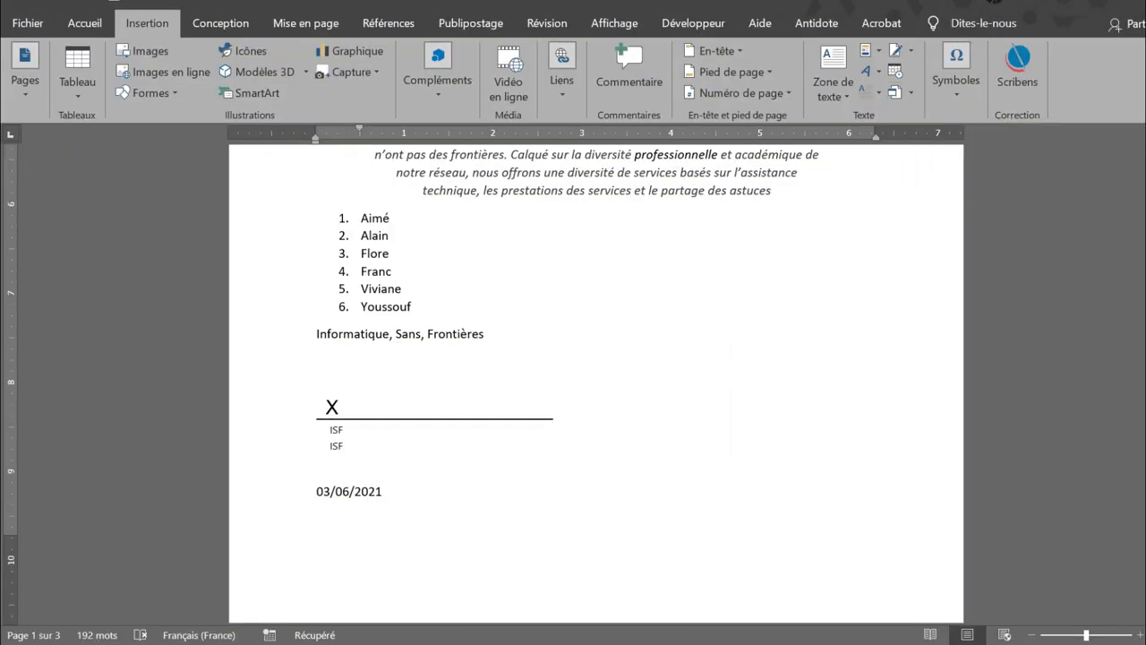
scroll(435, 371, down, 10)
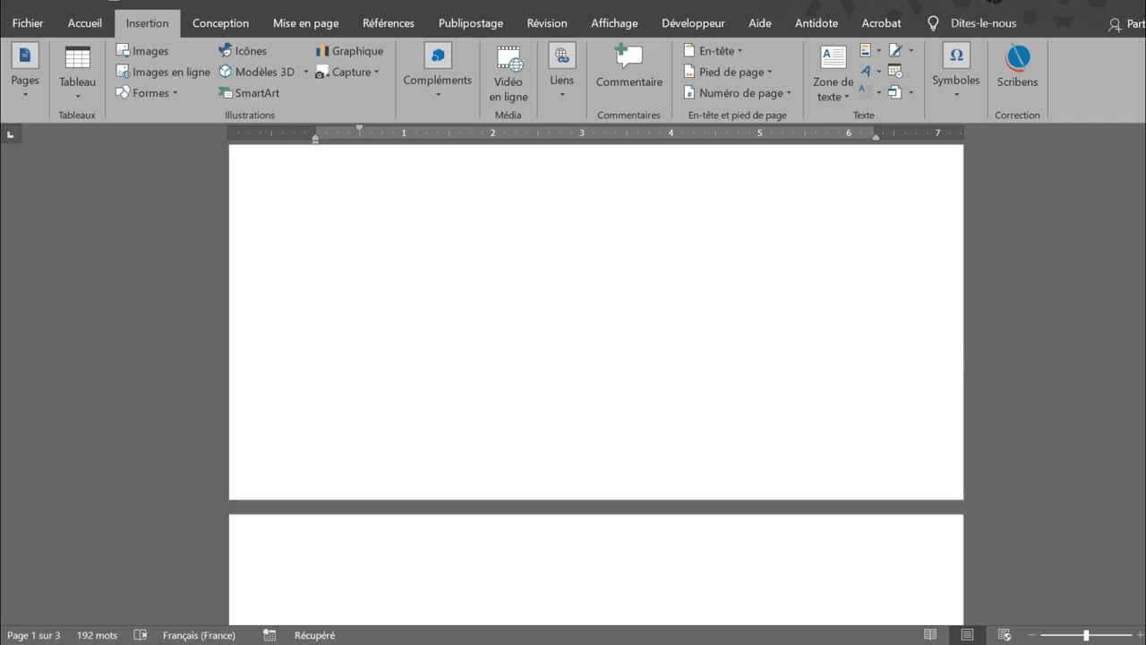
scroll(596, 385, down, 5)
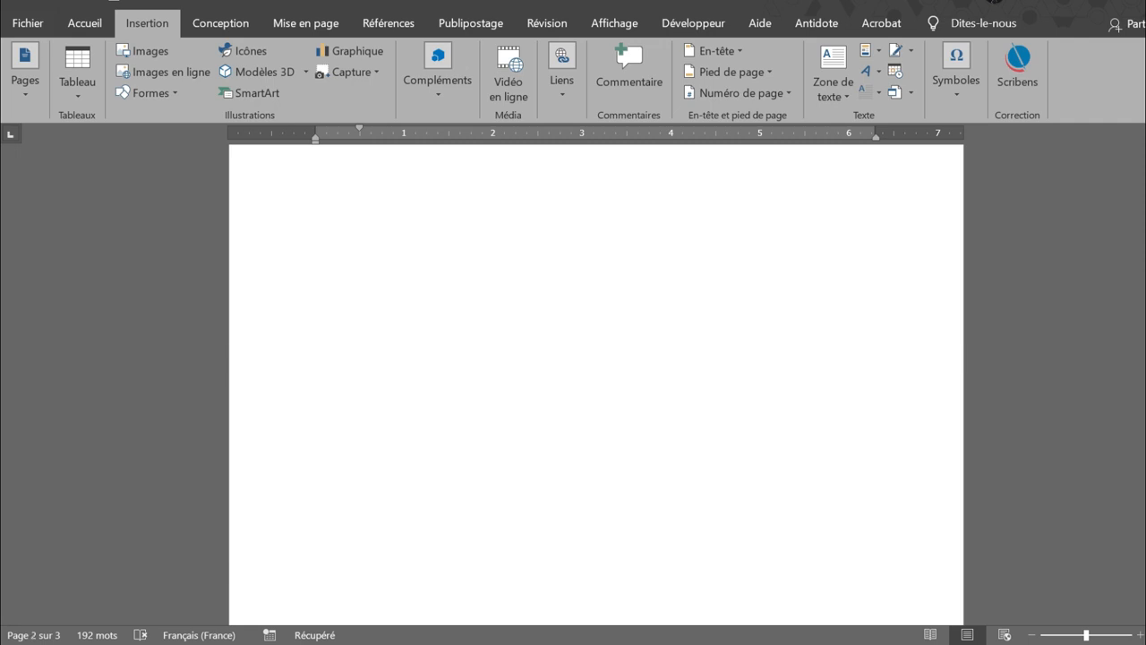
scroll(597, 385, up, 4)
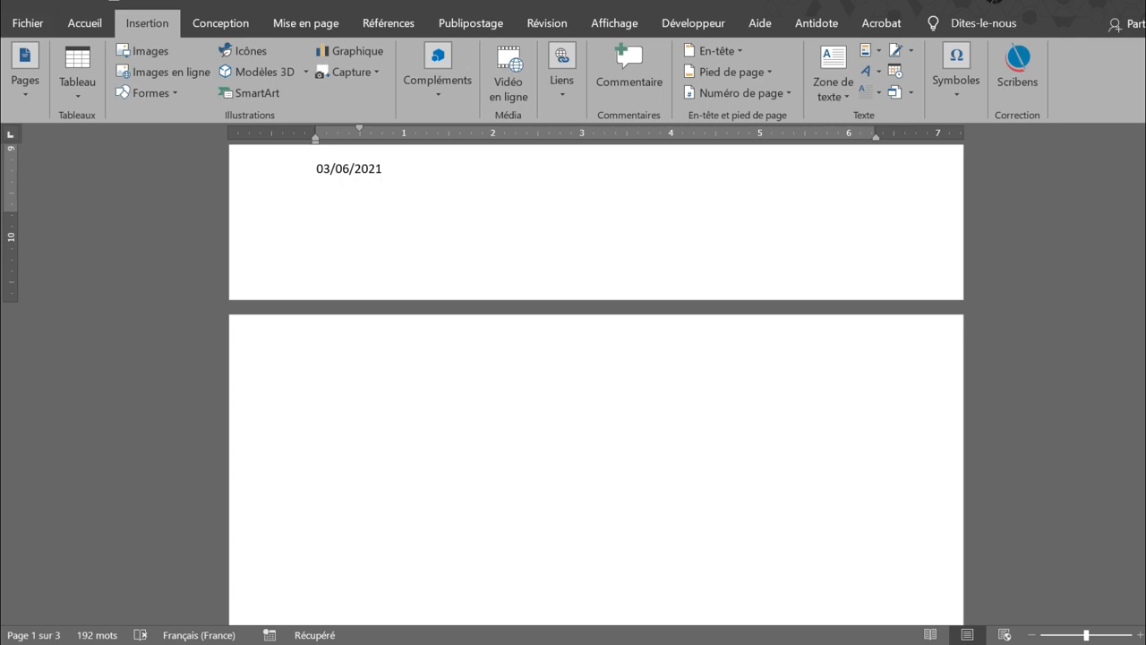
Insert the text of Lien facebook.docx, with its YouTube and bit.ly links, at the top of page 2
click(341, 371)
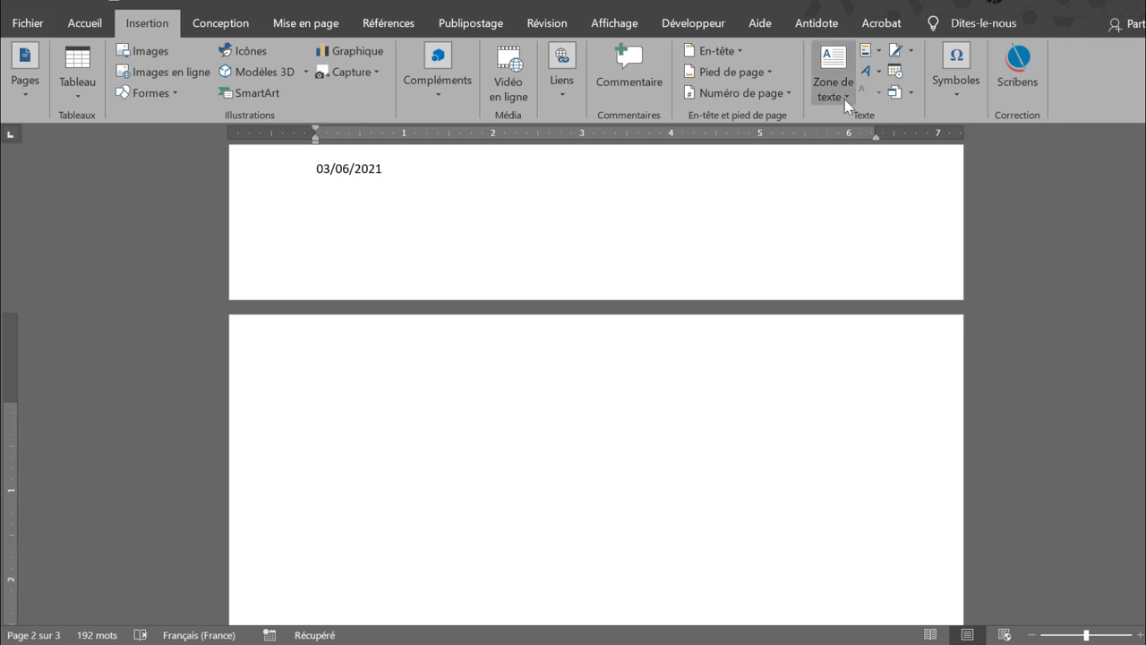
click(912, 94)
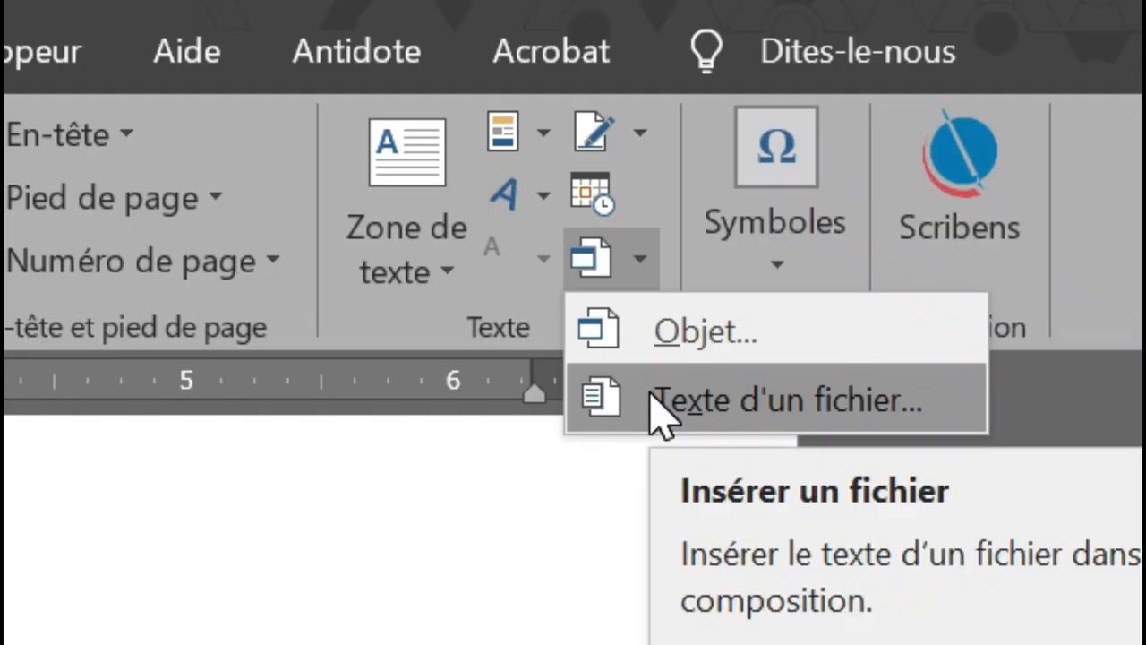
click(914, 137)
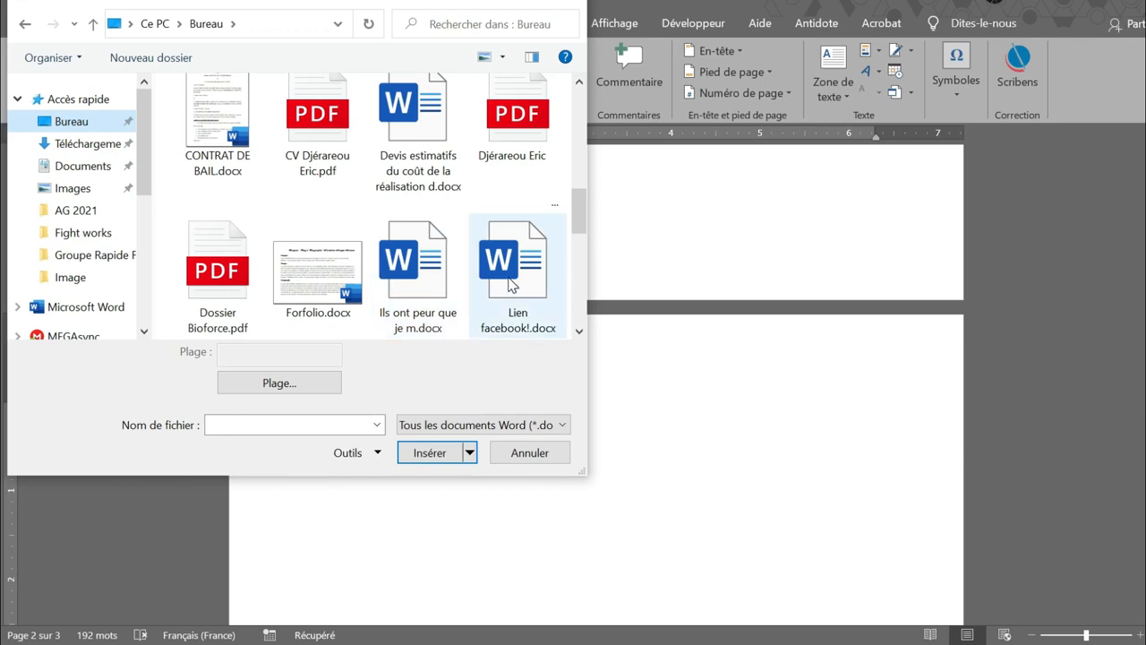
double_click(508, 276)
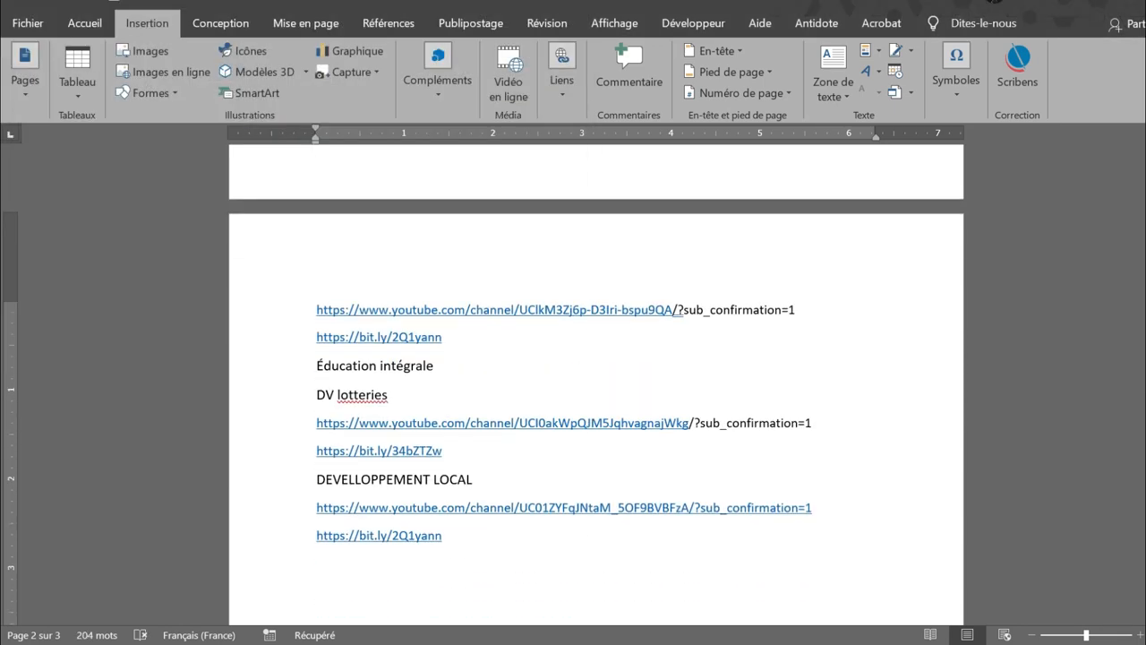
scroll(596, 385, up, 6)
scroll(597, 385, down, 11)
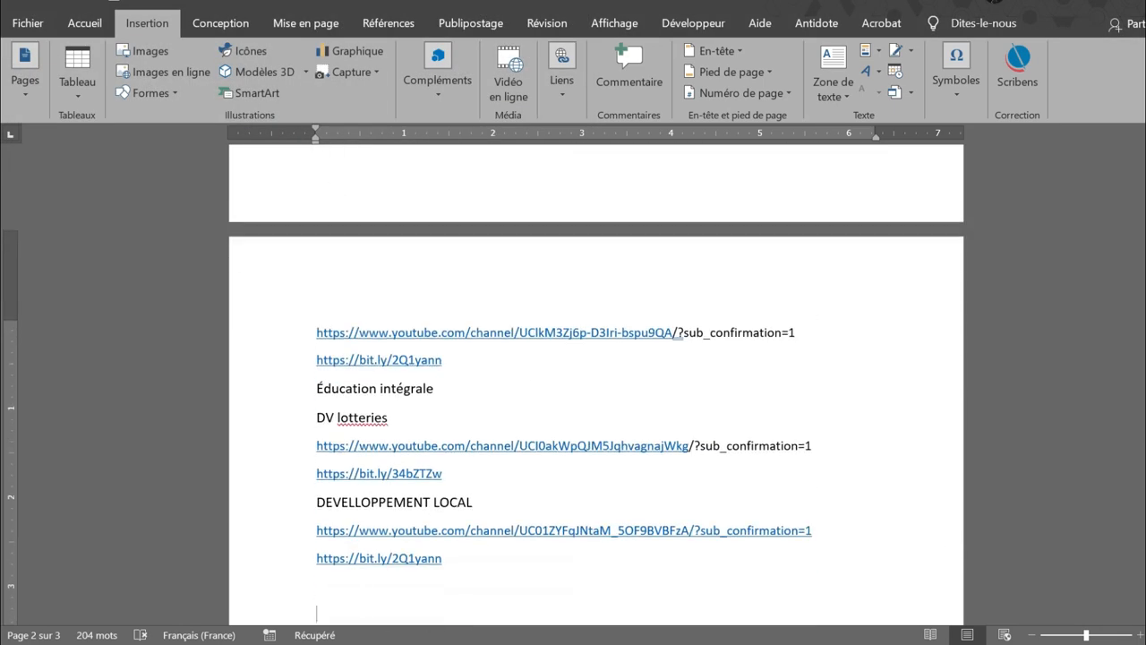
scroll(537, 397, up, 5)
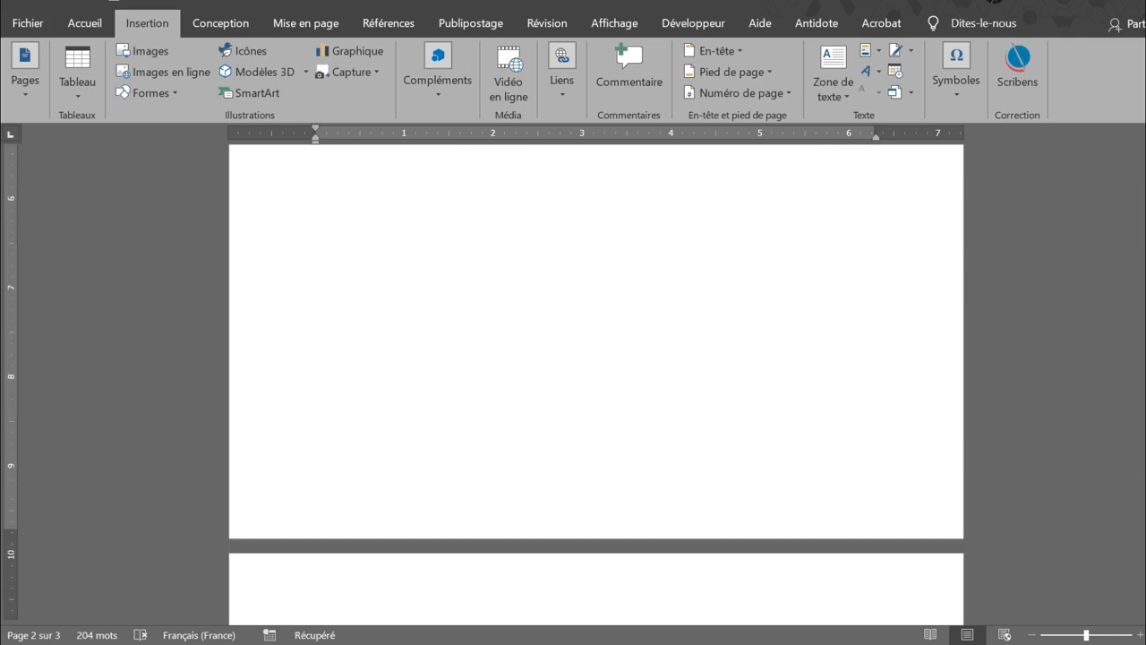
scroll(537, 398, up, 5)
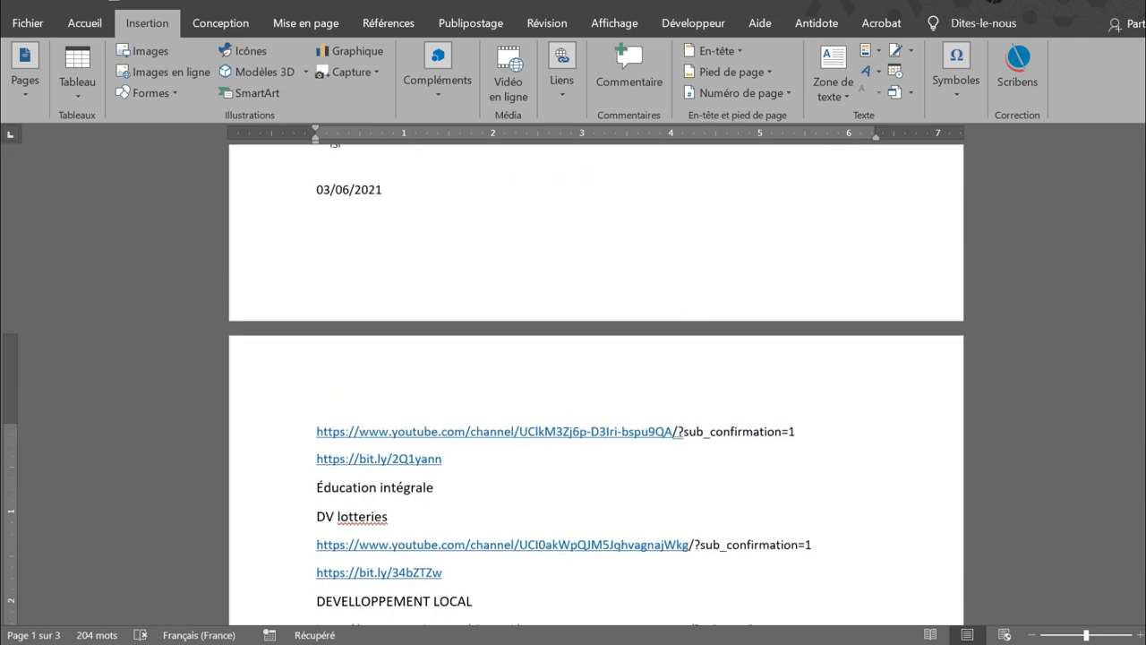
scroll(596, 385, down, 4)
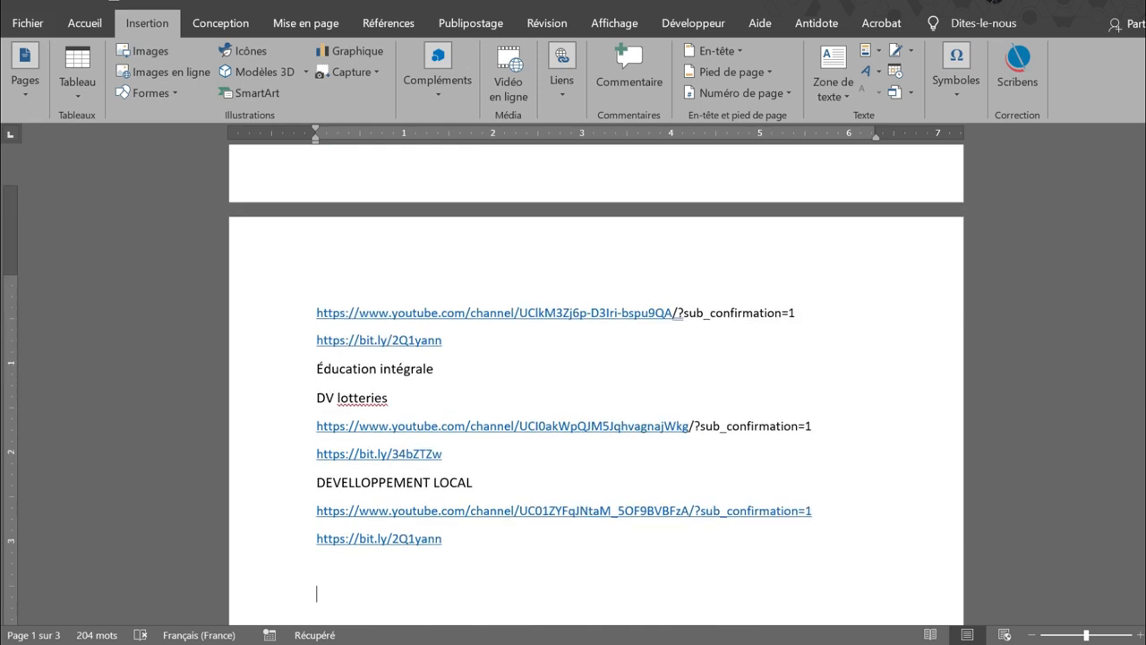